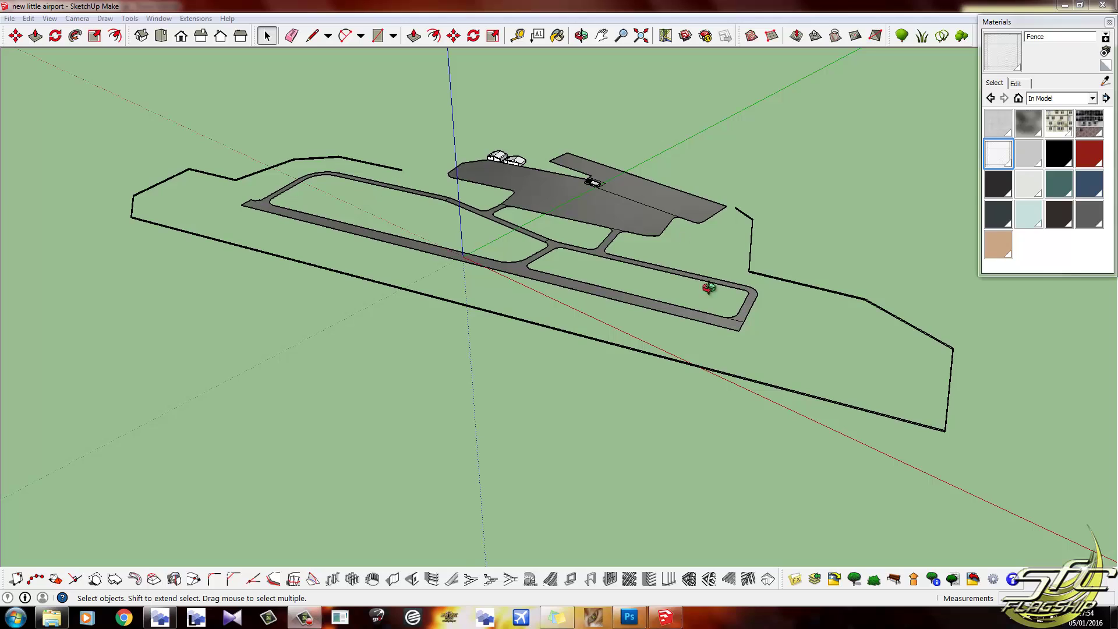
- Draw a chain of new edges from the fence end beside the apron with the Line tool
middle_drag(708, 287, 788, 407)
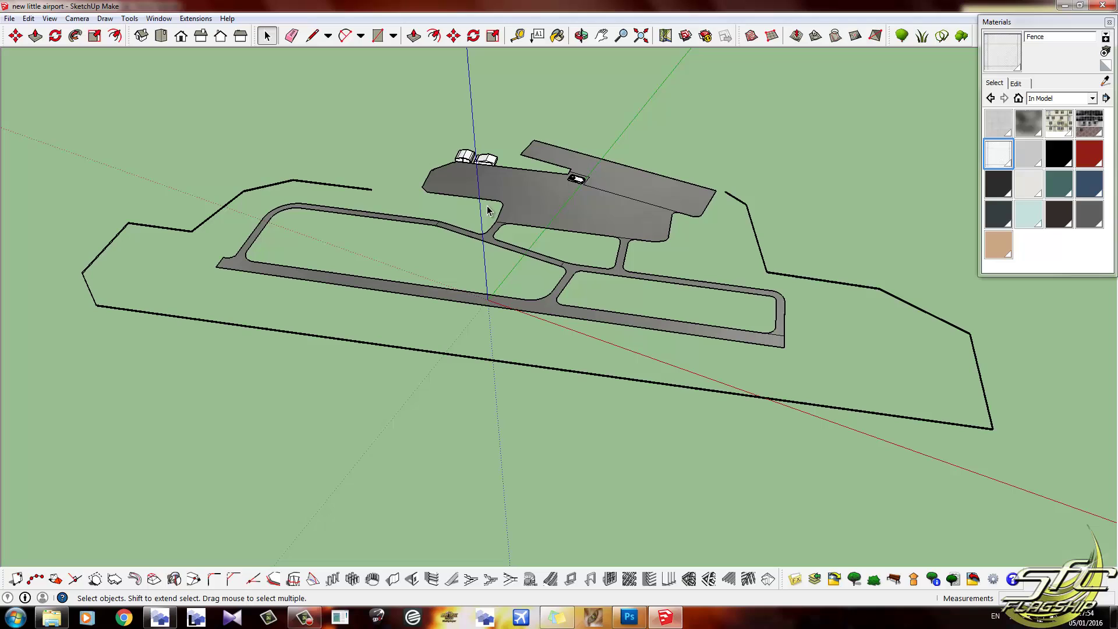
scroll(551, 186, up, 3)
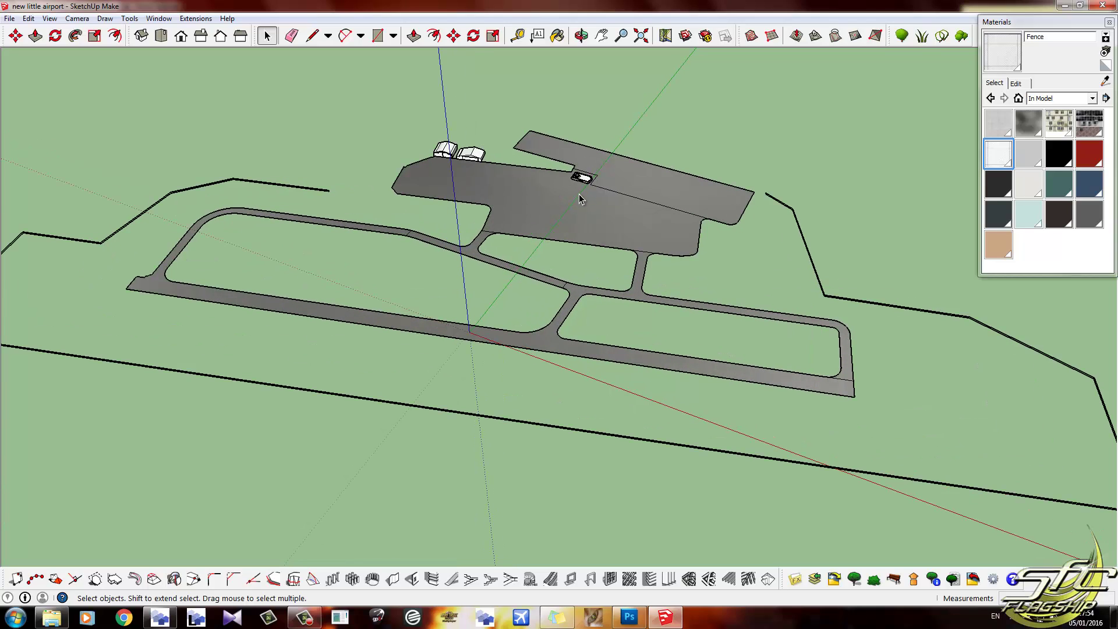
scroll(287, 192, up, 3)
mouse_move(317, 192)
middle_down()
mouse_move(332, 274)
mouse_move(330, 208)
middle_up()
scroll(252, 187, down, 6)
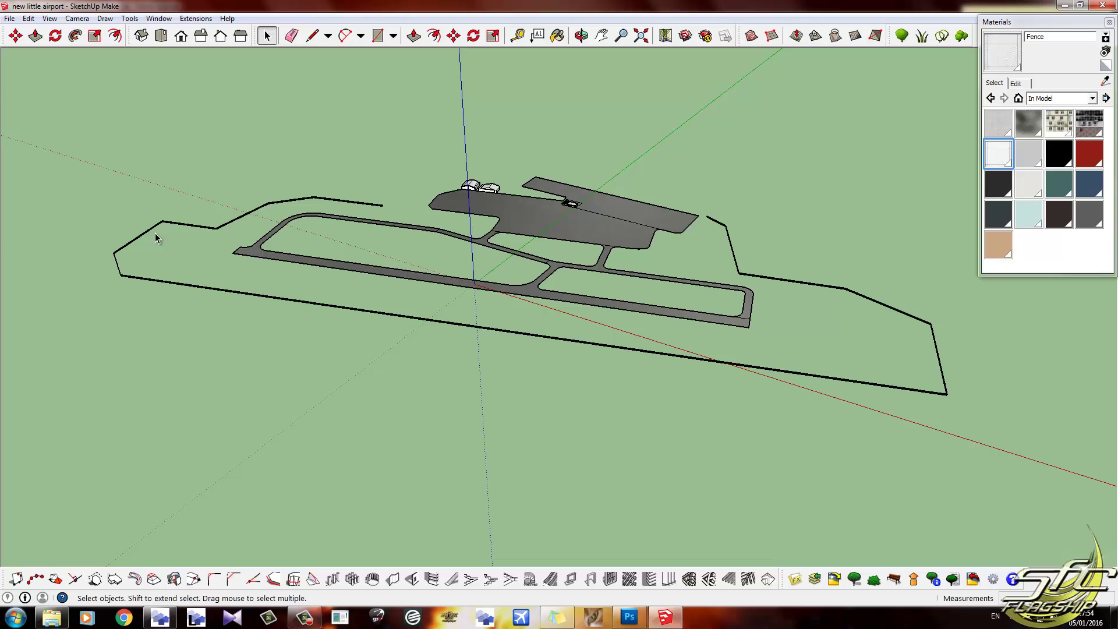
middle_drag(701, 438, 424, 312)
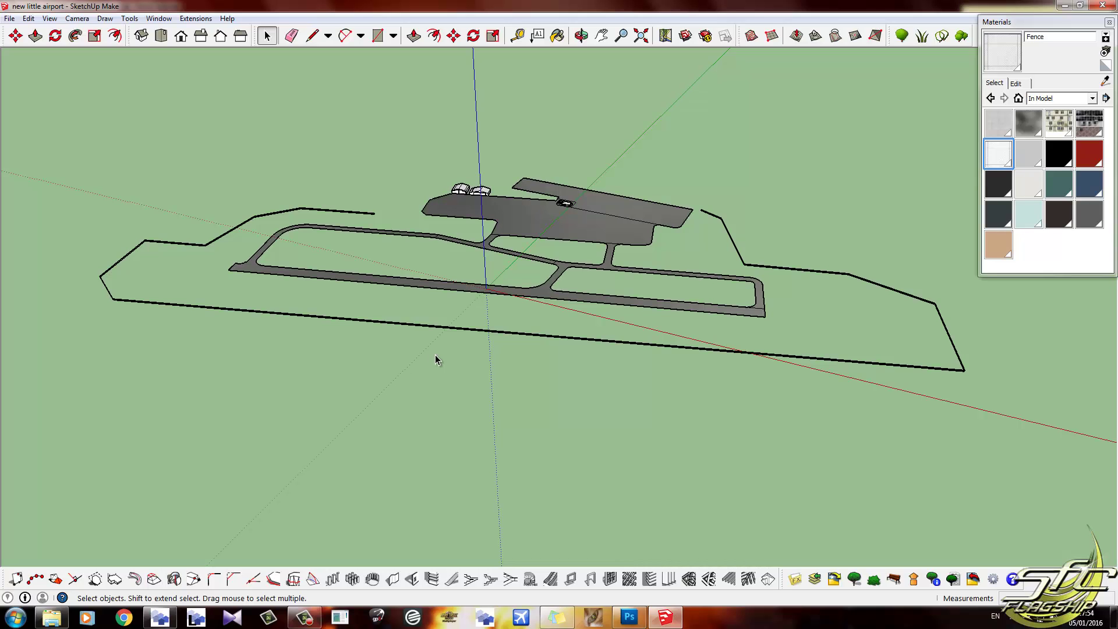
scroll(310, 209, up, 2)
scroll(310, 210, up, 5)
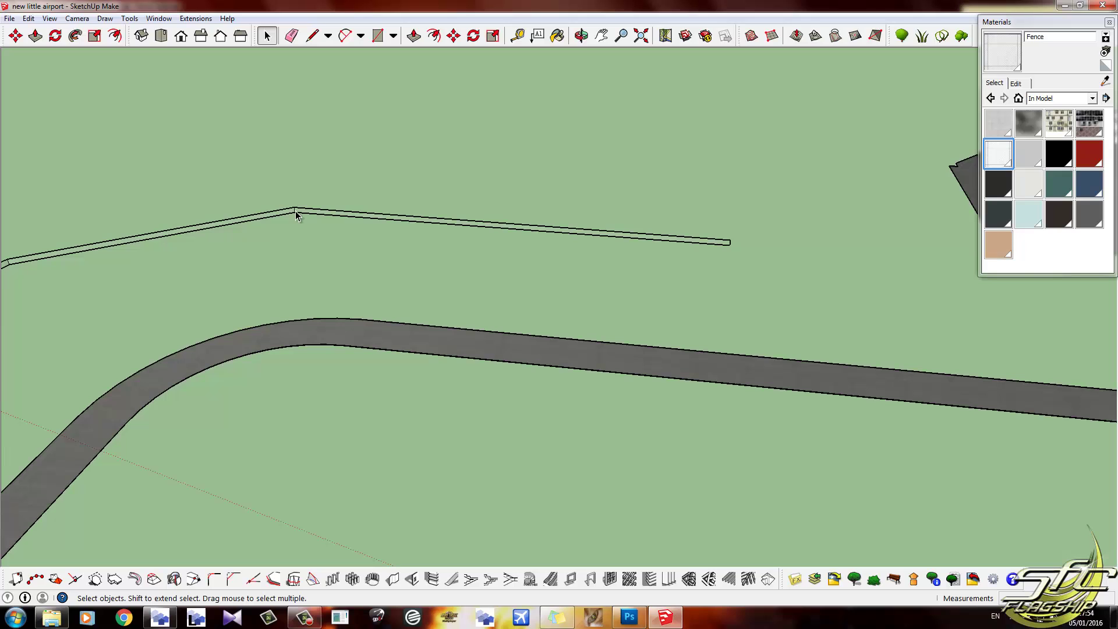
scroll(300, 212, up, 5)
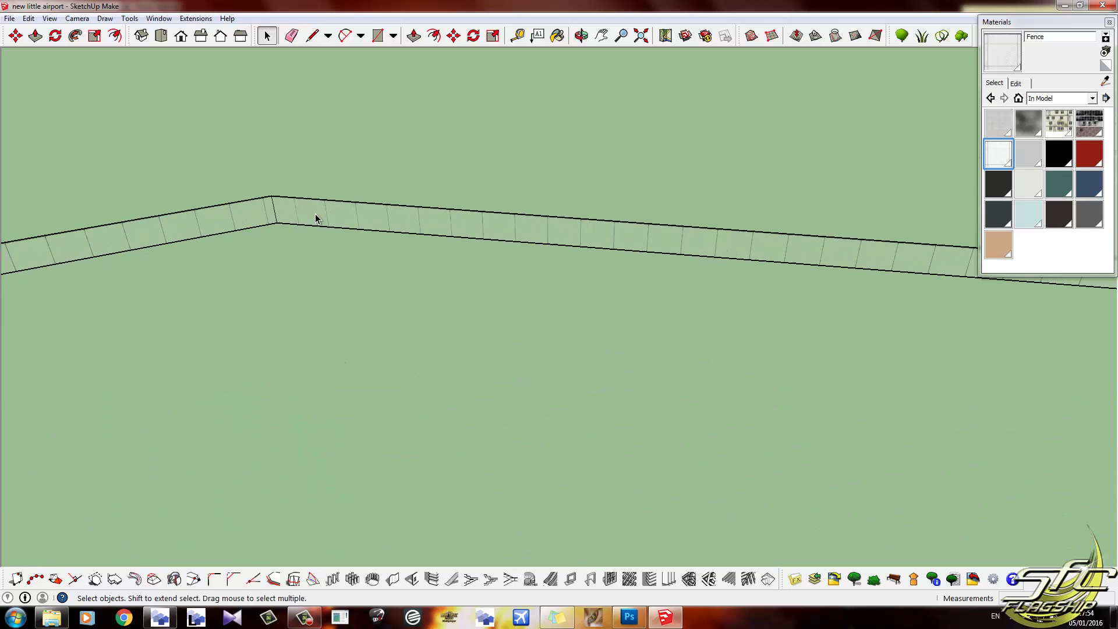
scroll(350, 215, up, 4)
middle_drag(559, 262, 317, 157)
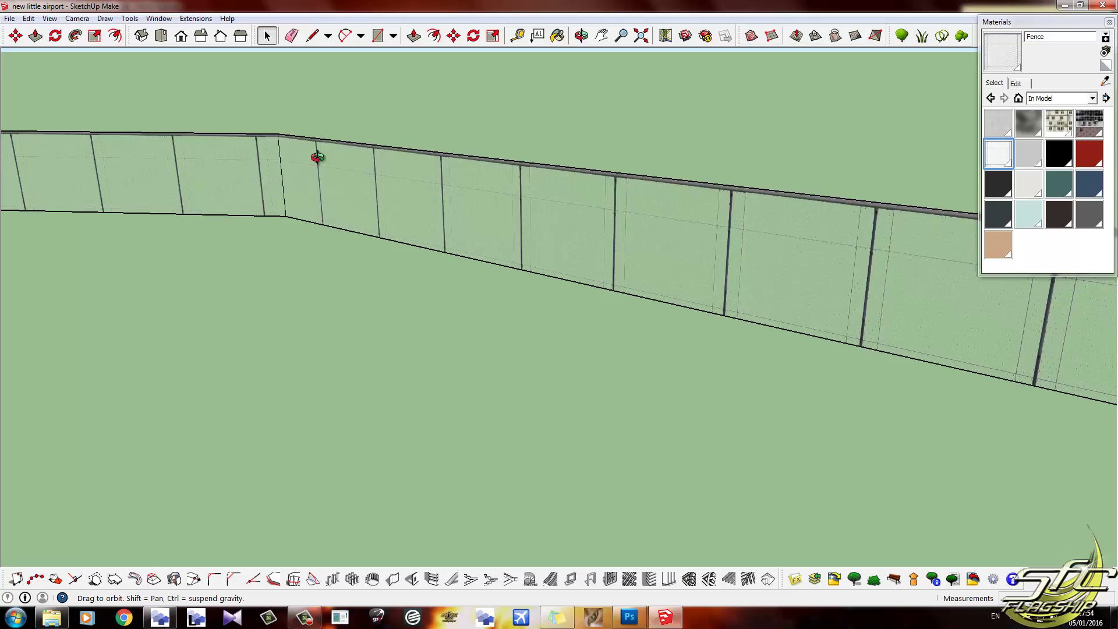
scroll(532, 227, down, 3)
middle_drag(532, 227, 418, 207)
scroll(402, 210, down, 3)
scroll(430, 201, down, 4)
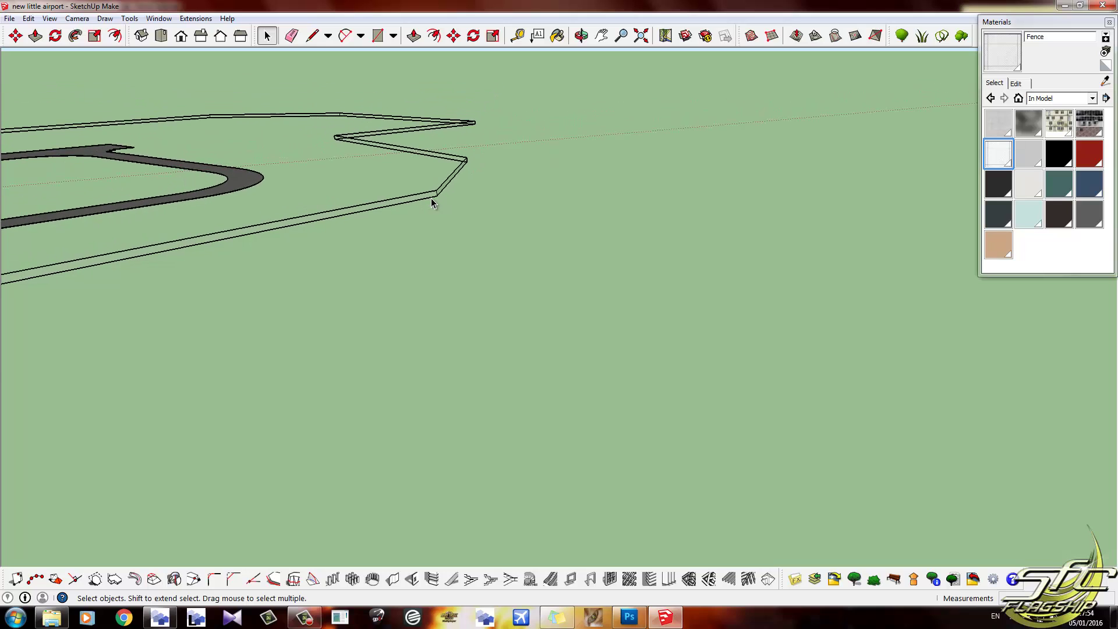
scroll(432, 201, down, 6)
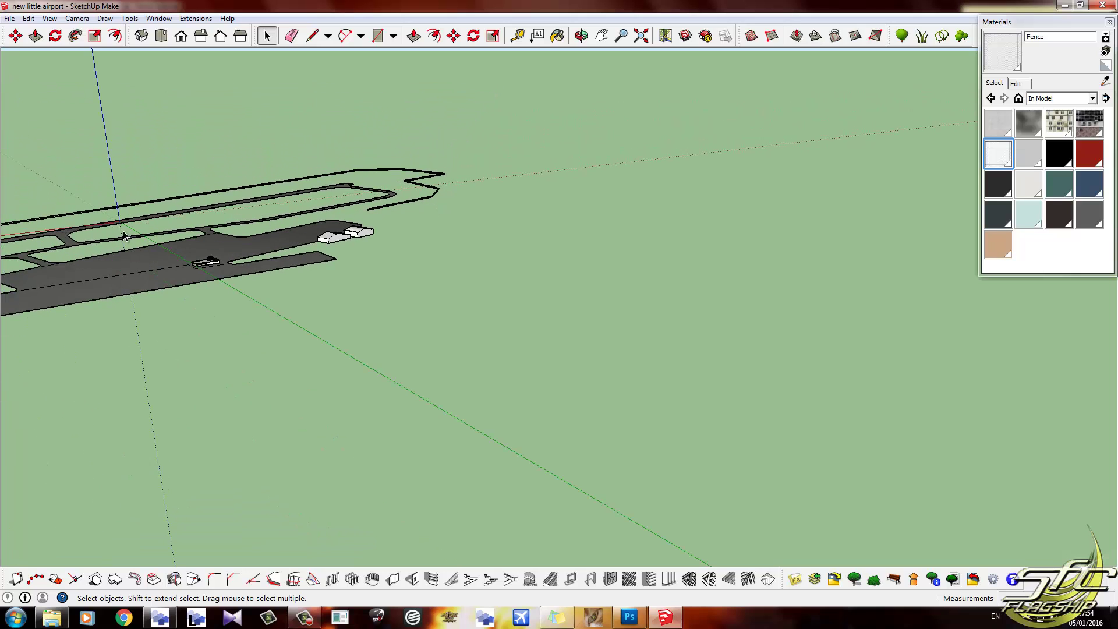
middle_drag(123, 230, 522, 269)
scroll(746, 457, up, 2)
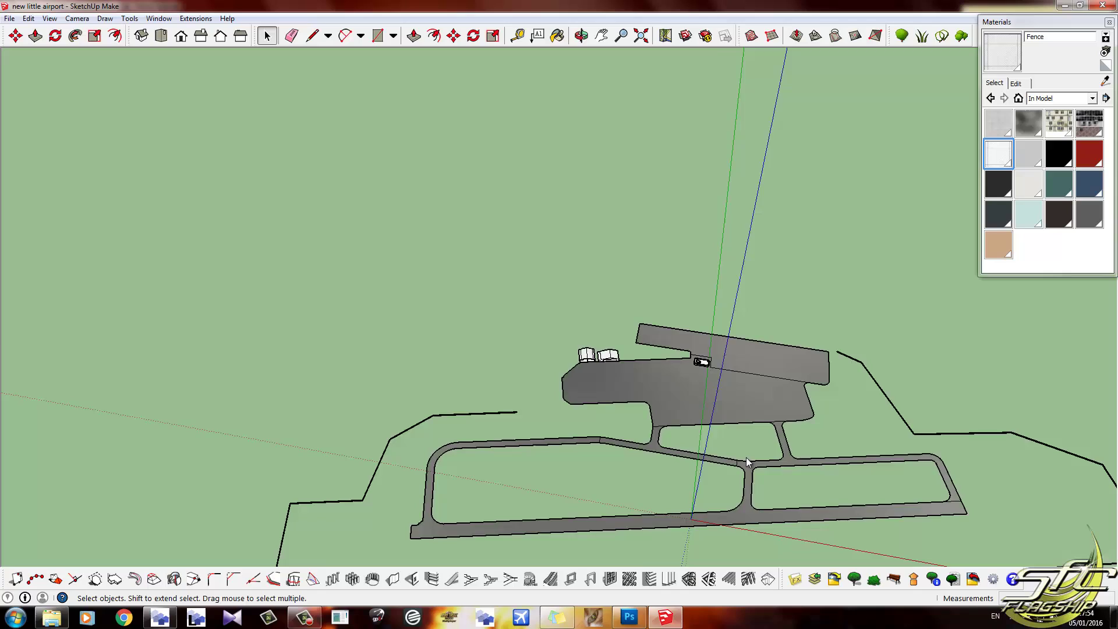
middle_drag(746, 456, 1051, 480)
scroll(1040, 505, up, 5)
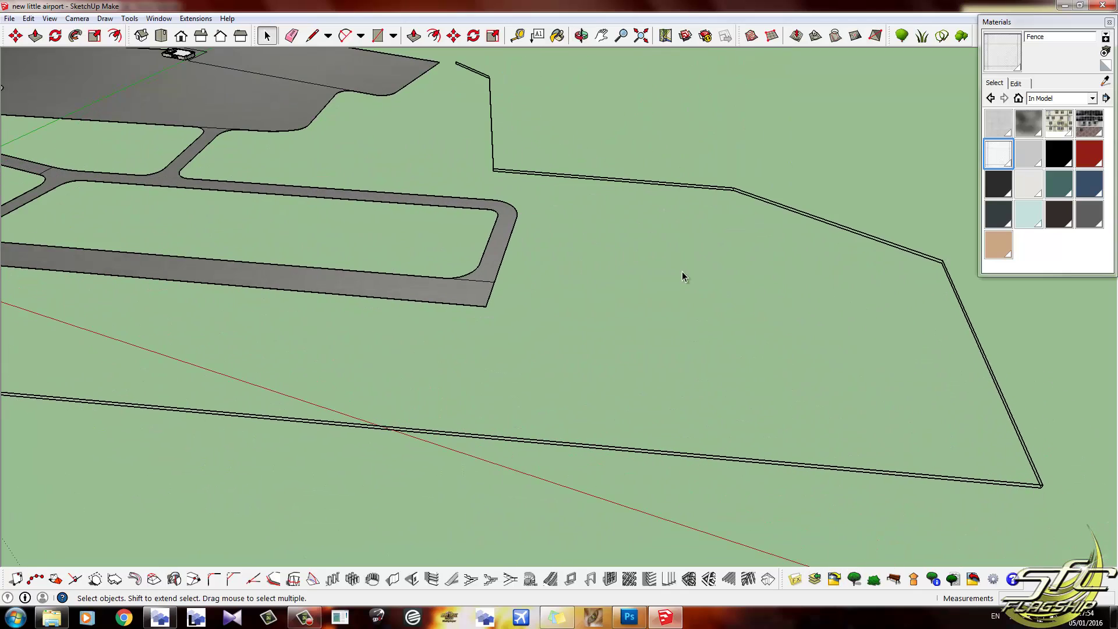
scroll(683, 276, down, 4)
click(312, 36)
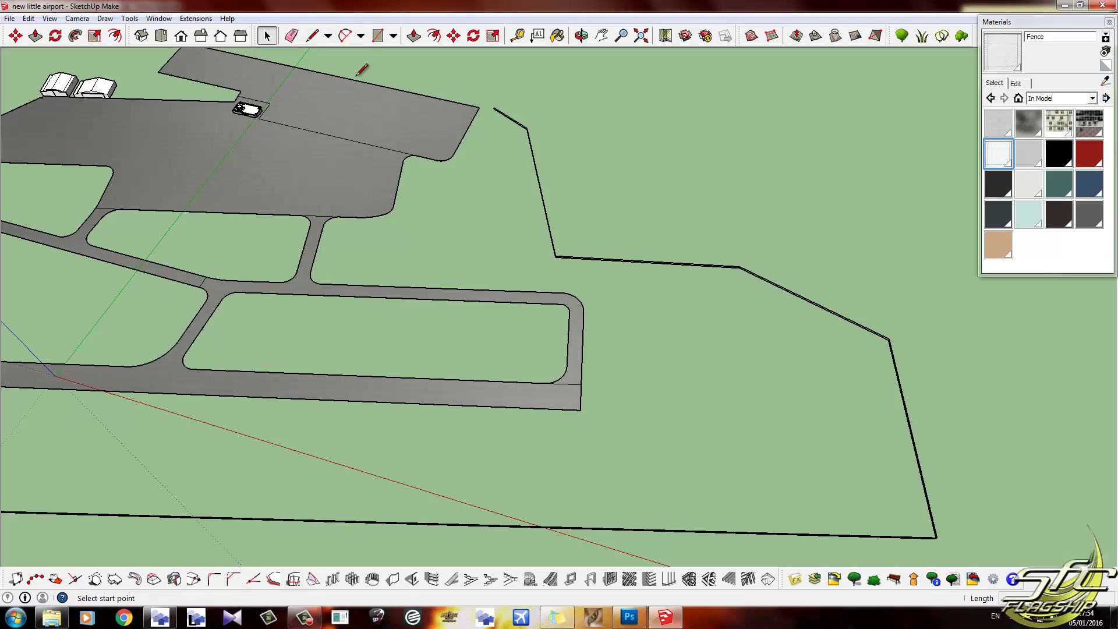
scroll(568, 181, down, 3)
scroll(567, 182, up, 1)
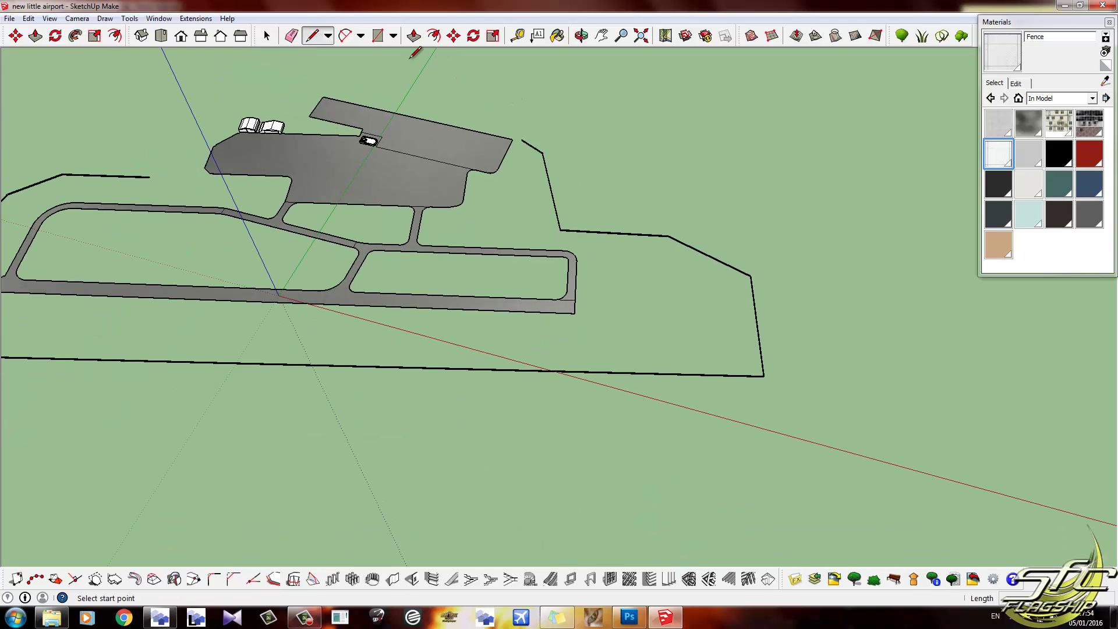
click(533, 128)
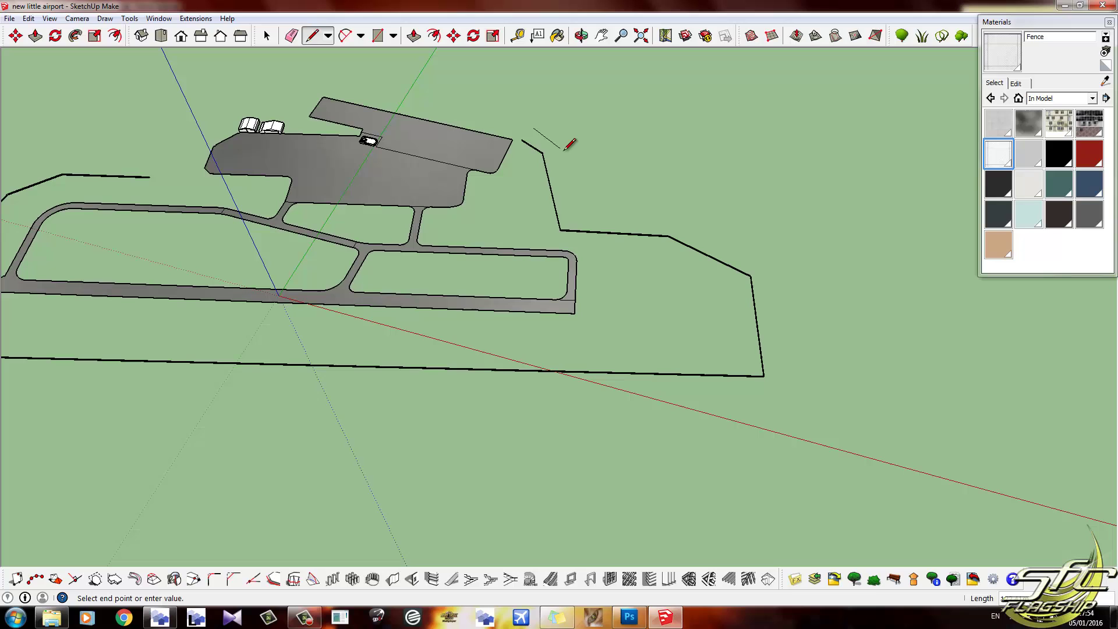
click(563, 148)
click(578, 215)
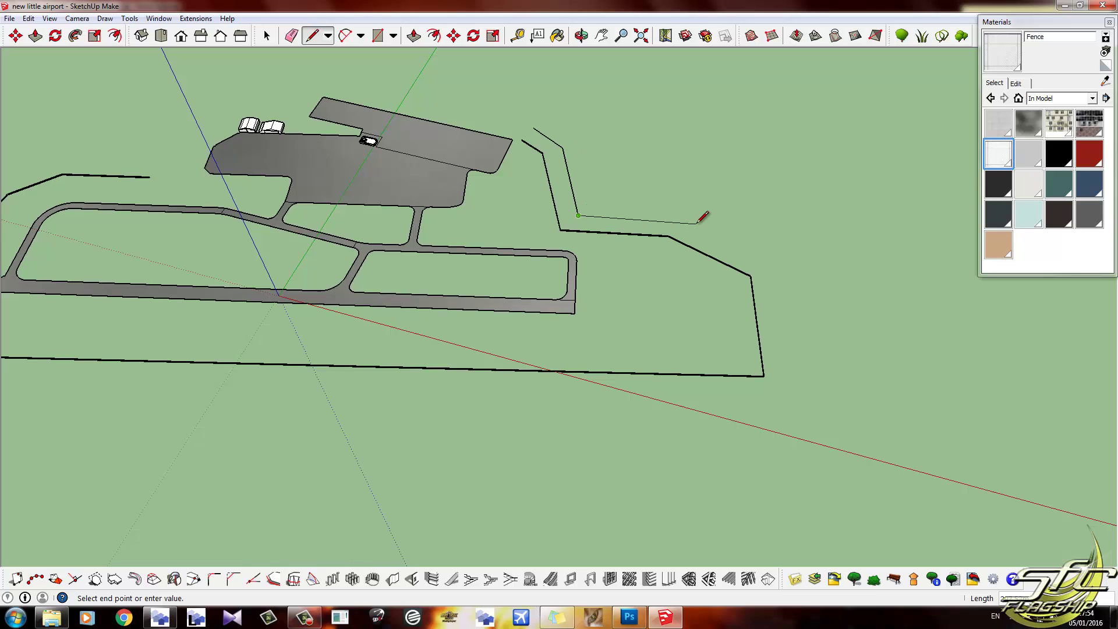
click(698, 222)
mouse_move(699, 222)
middle_down()
mouse_move(537, 175)
mouse_move(744, 229)
mouse_move(681, 224)
middle_up()
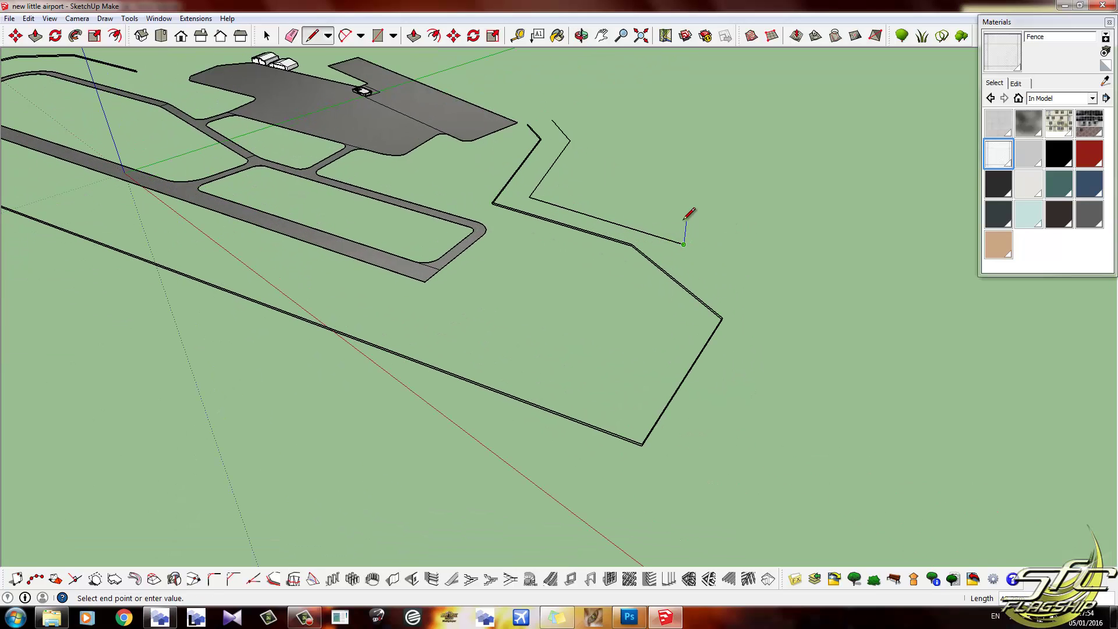
click(684, 243)
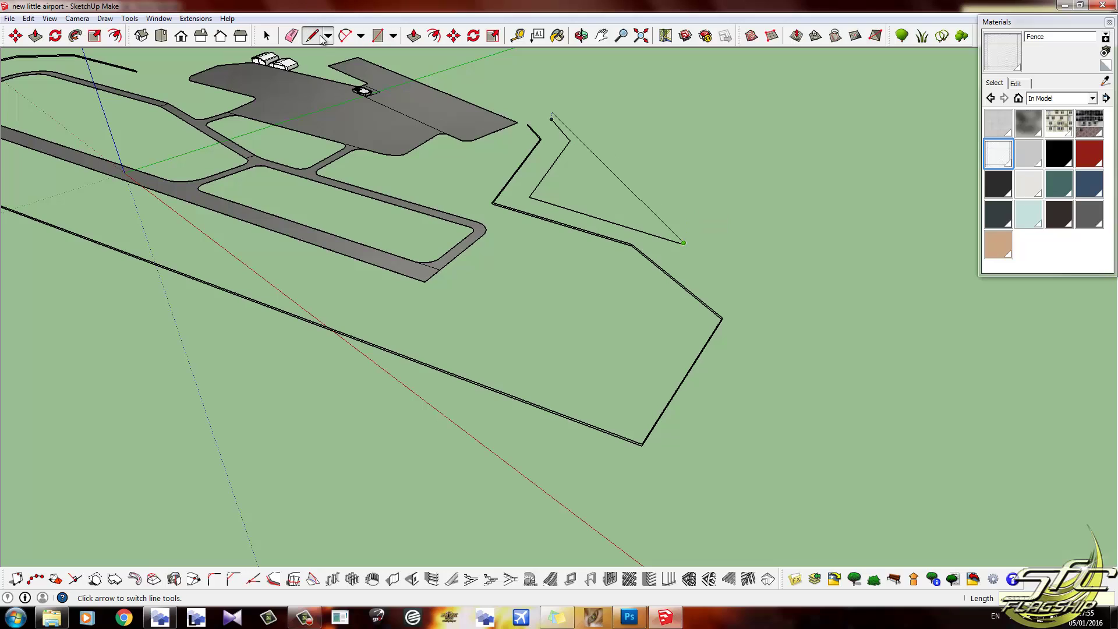
key(Escape)
- Draw an edge from the inner fence corner to the existing line
click(529, 197)
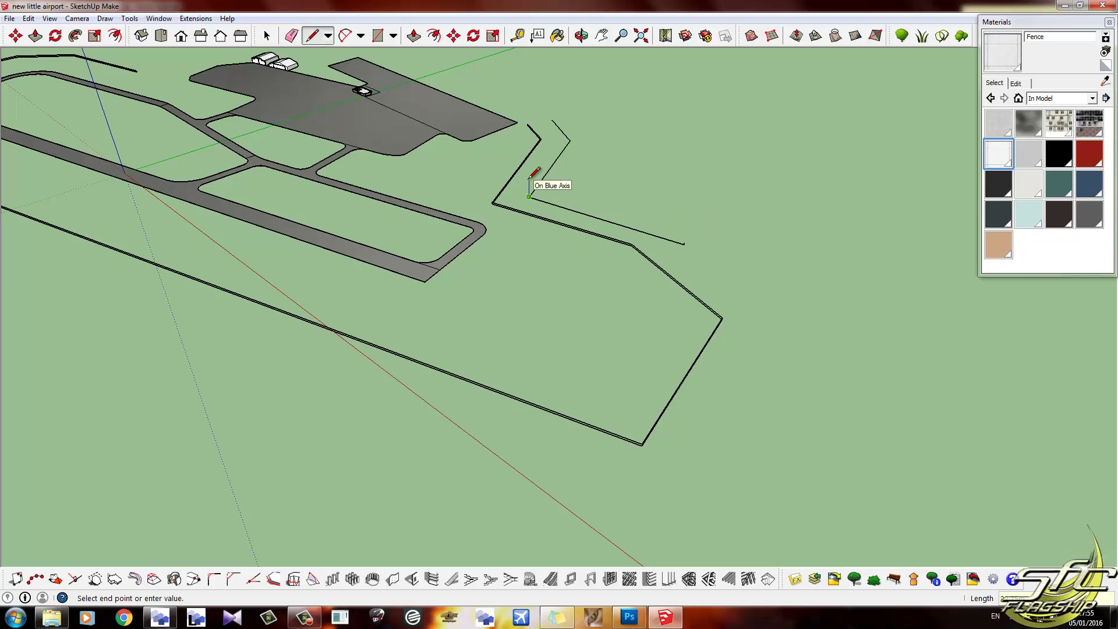
click(670, 239)
key(Escape)
scroll(594, 166, up, 3)
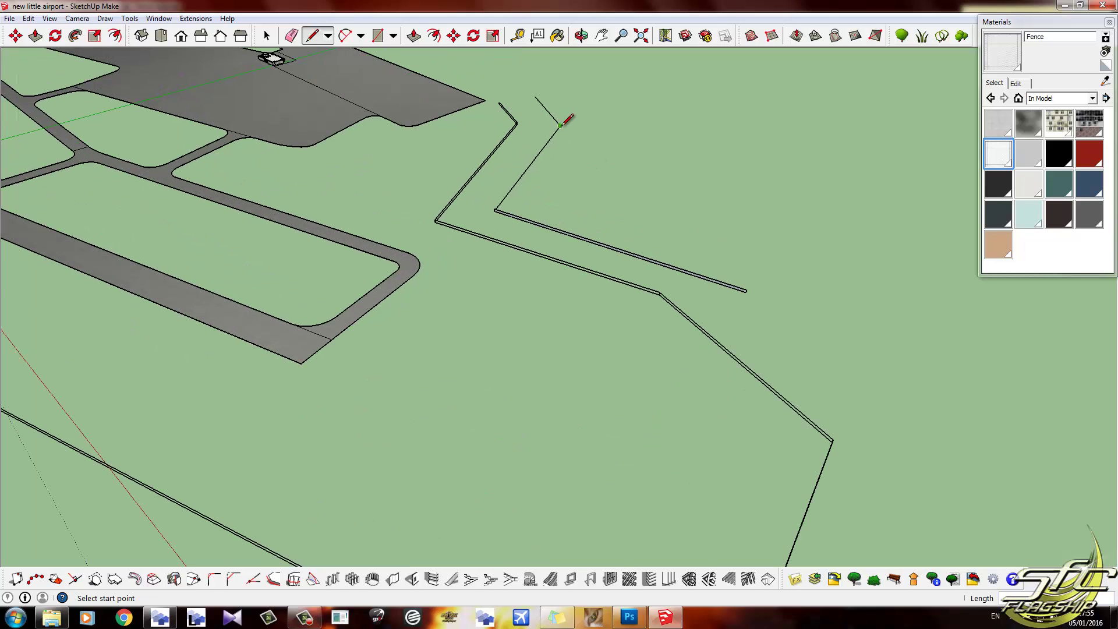
- Add a short upright edge from the fence endpoint
click(560, 126)
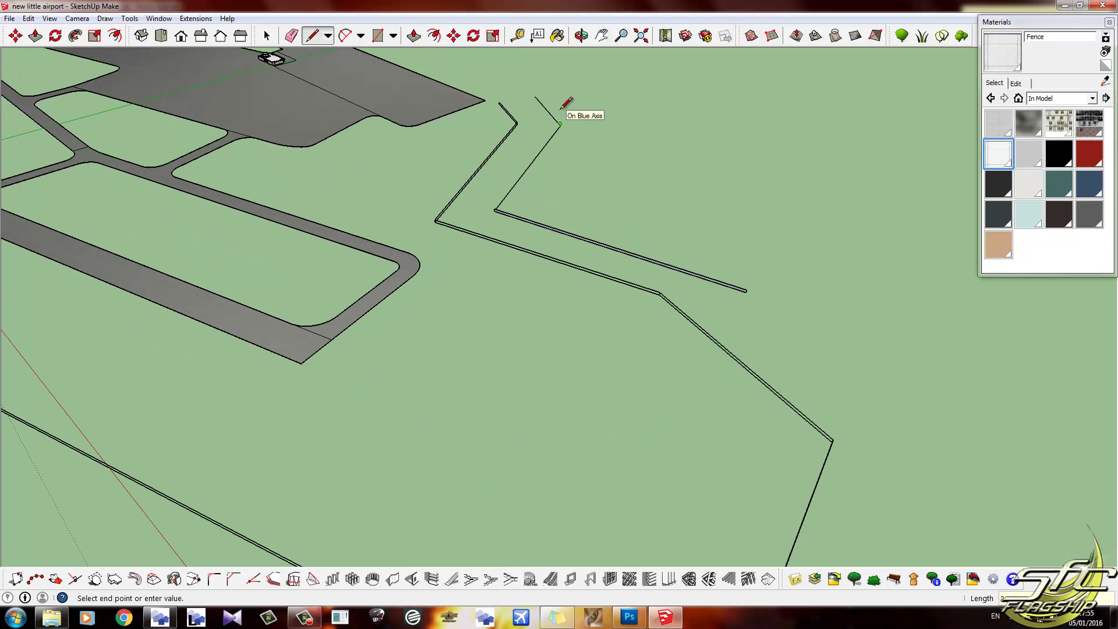
scroll(501, 198, up, 3)
key(Escape)
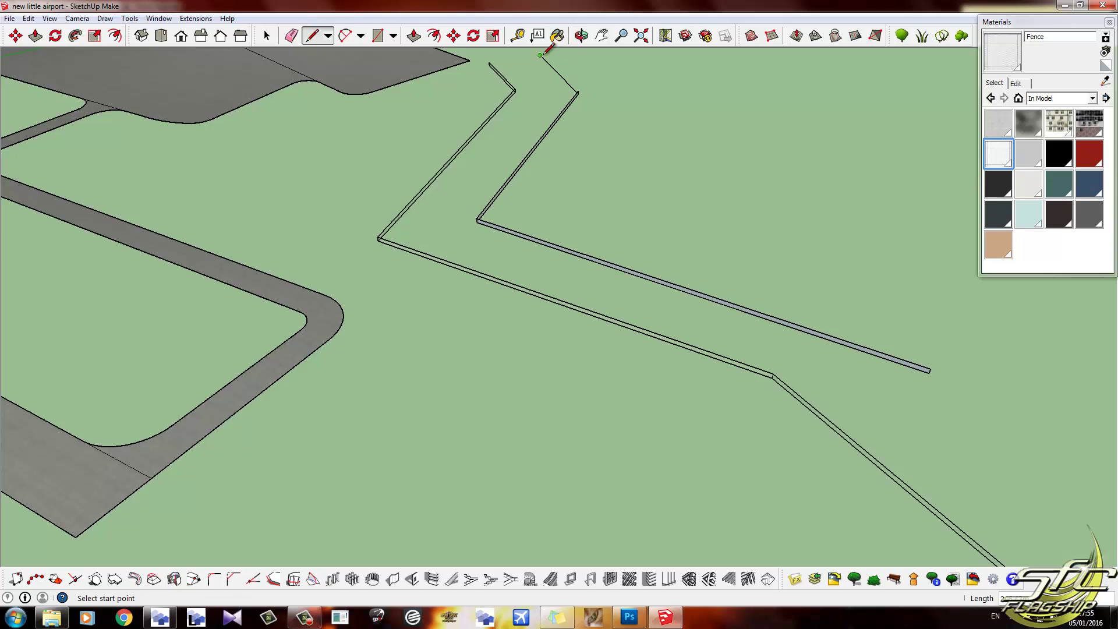
scroll(553, 88, up, 2)
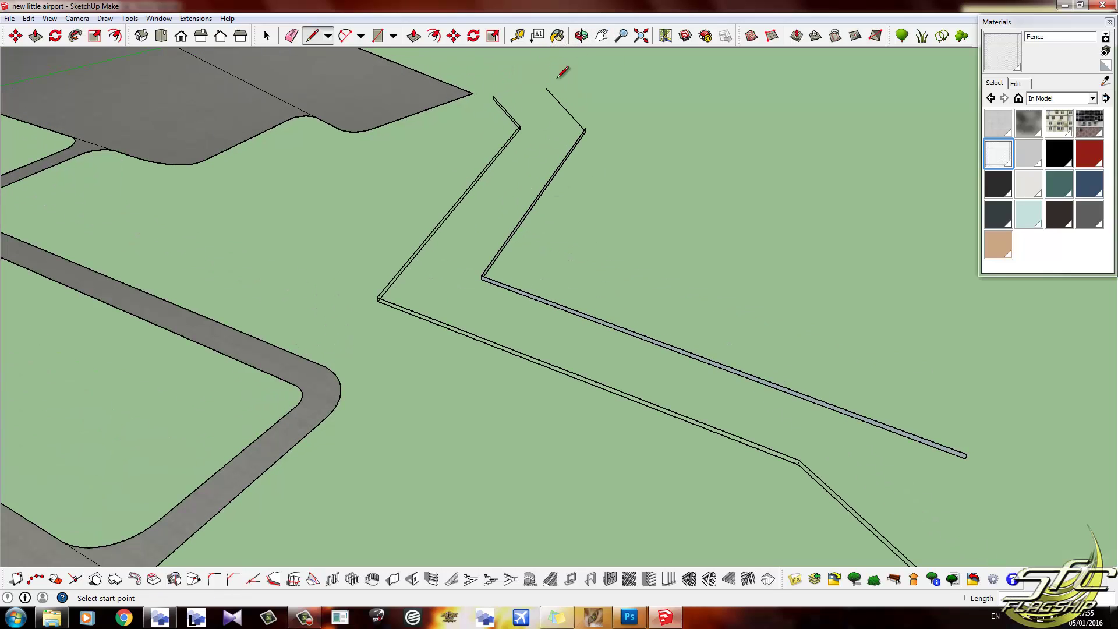
click(545, 87)
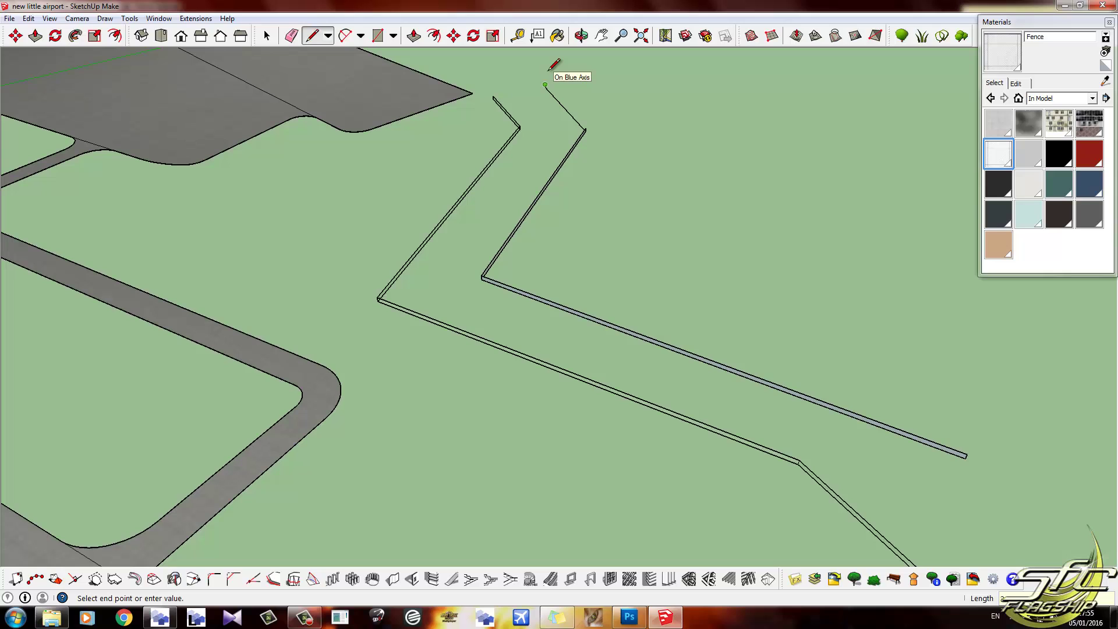
click(586, 128)
mouse_move(617, 218)
middle_down()
mouse_move(456, 110)
mouse_move(467, 245)
mouse_move(537, 275)
middle_up()
- Paint the new fence segment with the Fence material
scroll(620, 177, up, 5)
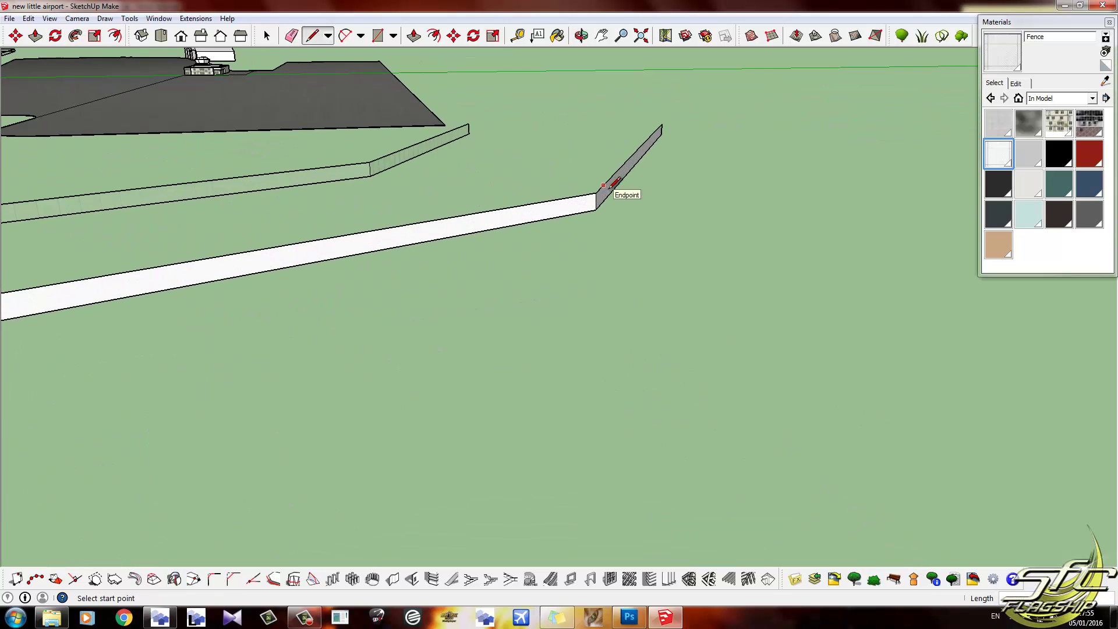
middle_drag(615, 182, 559, 194)
key(b)
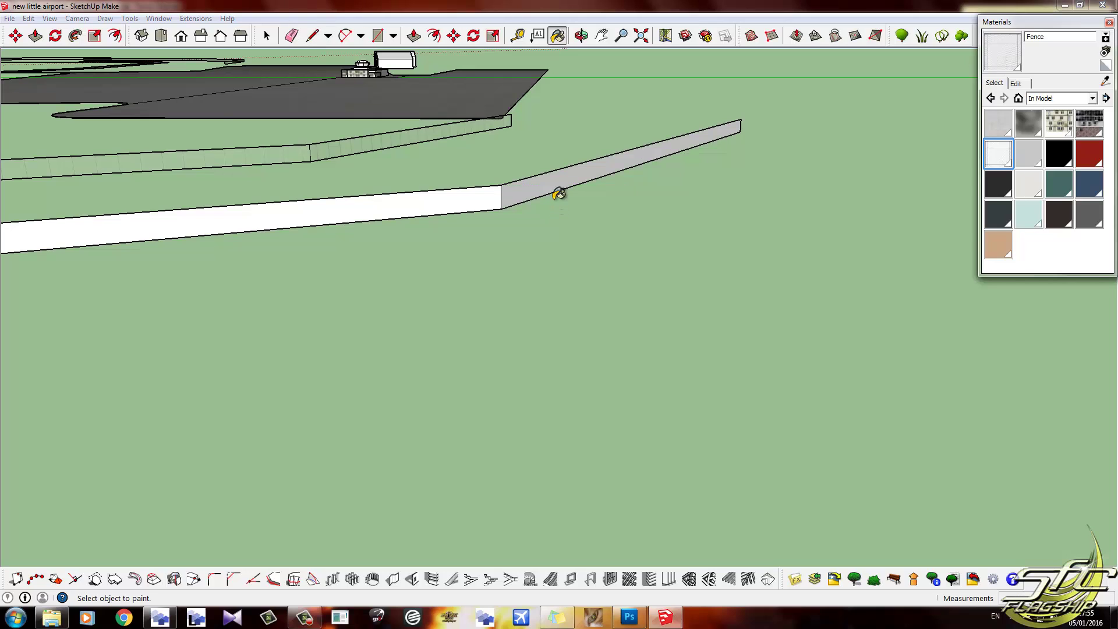
click(556, 185)
scroll(530, 185, up, 4)
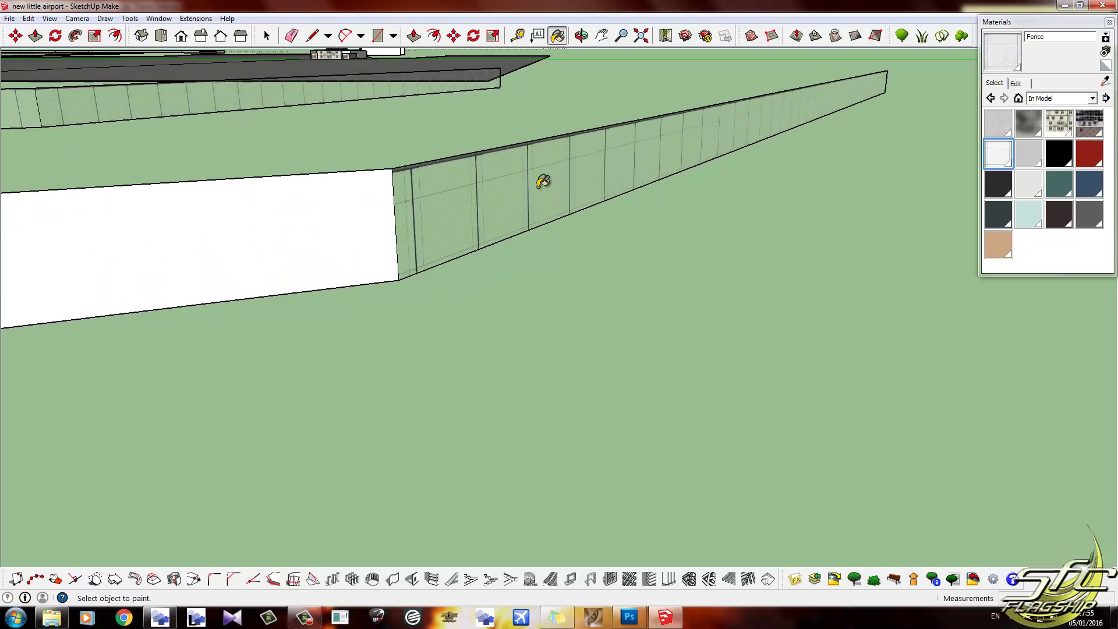
middle_drag(543, 182, 741, 110)
- Sample the Fence material from the existing fence and paint the white wall with it
click(269, 41)
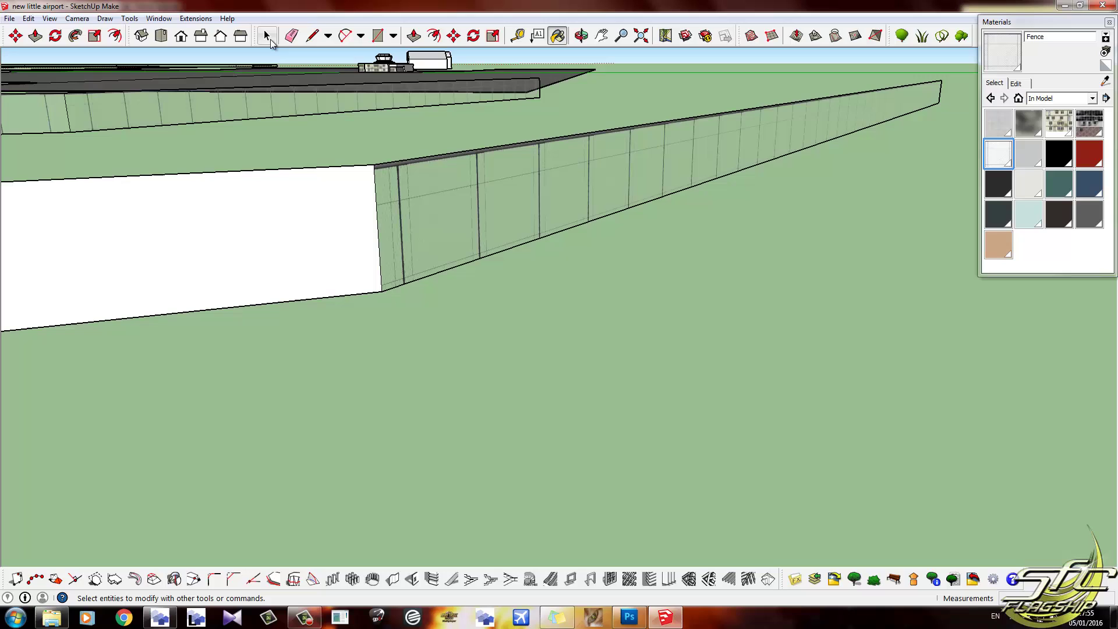
click(269, 39)
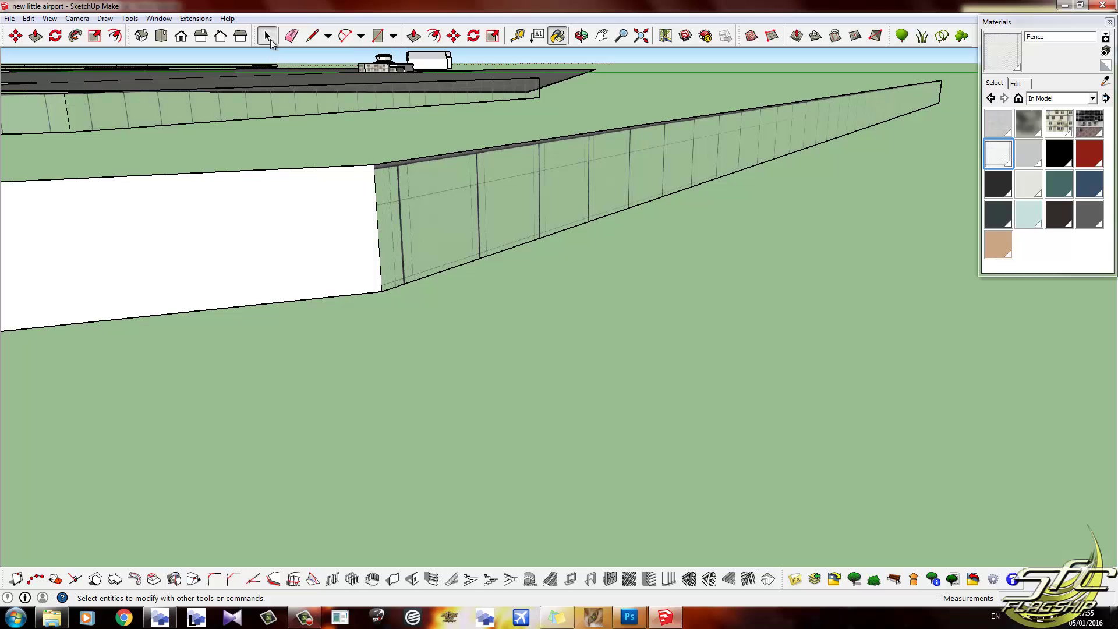
triple_click(369, 207)
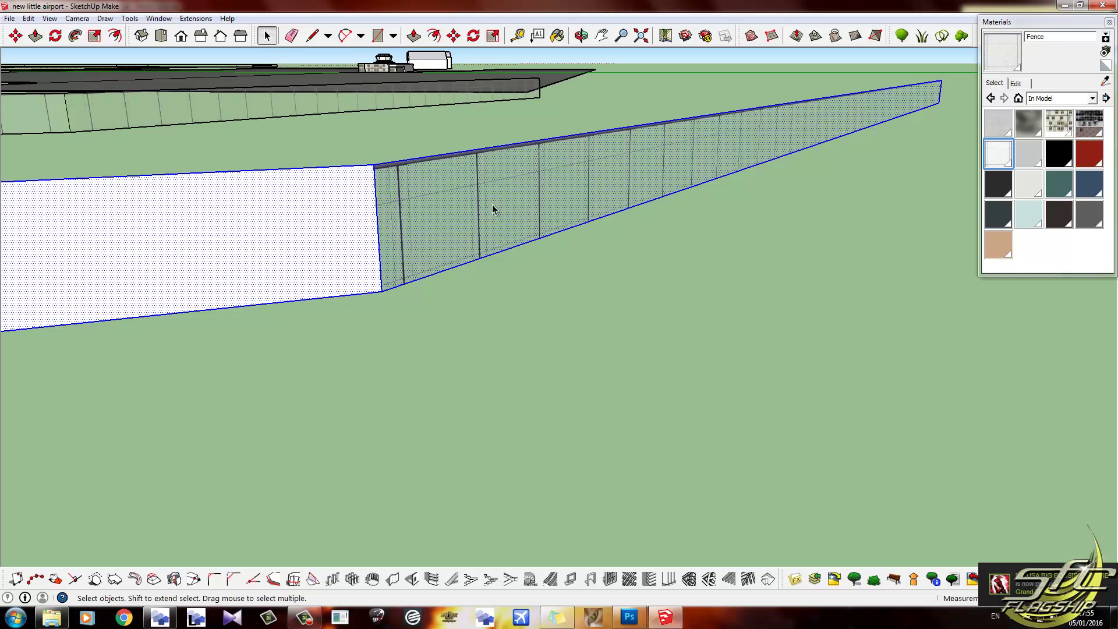
click(1105, 81)
click(441, 187)
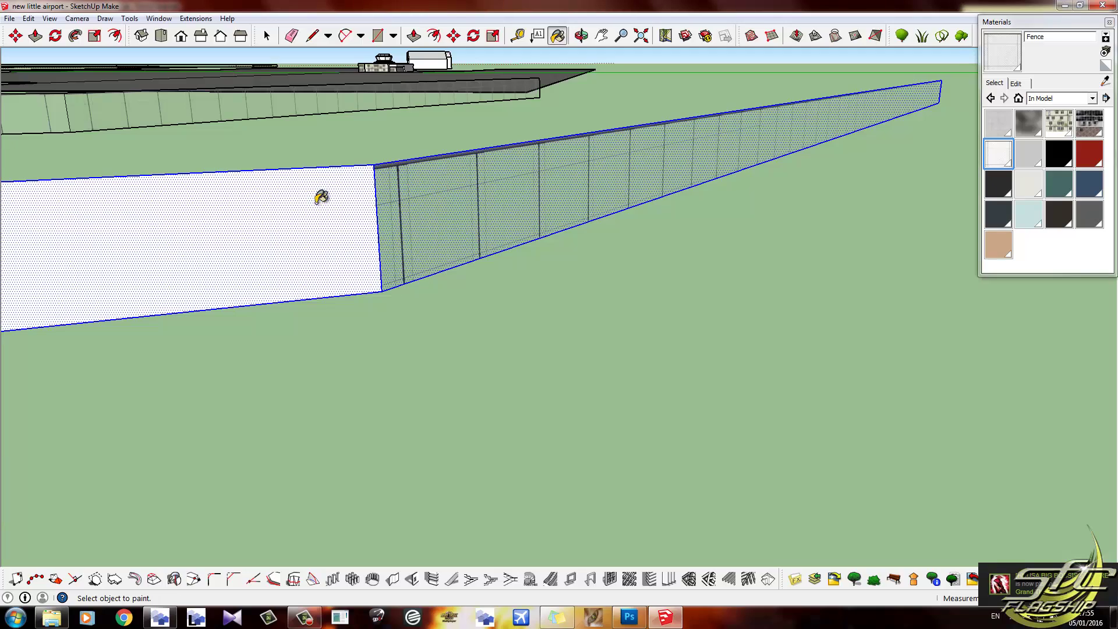
click(320, 194)
mouse_move(615, 167)
middle_down()
mouse_move(332, 185)
mouse_move(104, 163)
mouse_move(225, 92)
mouse_move(369, 113)
middle_up()
scroll(253, 71, up, 5)
scroll(253, 70, down, 2)
- Select the lower fence section and delete it
key(space)
click(281, 98)
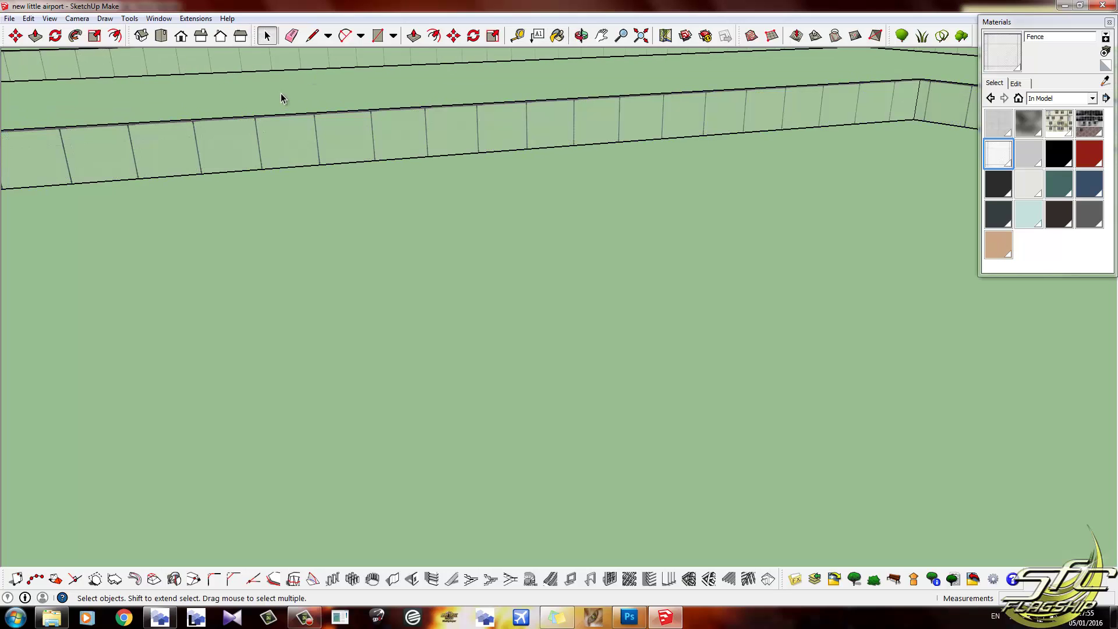
click(286, 129)
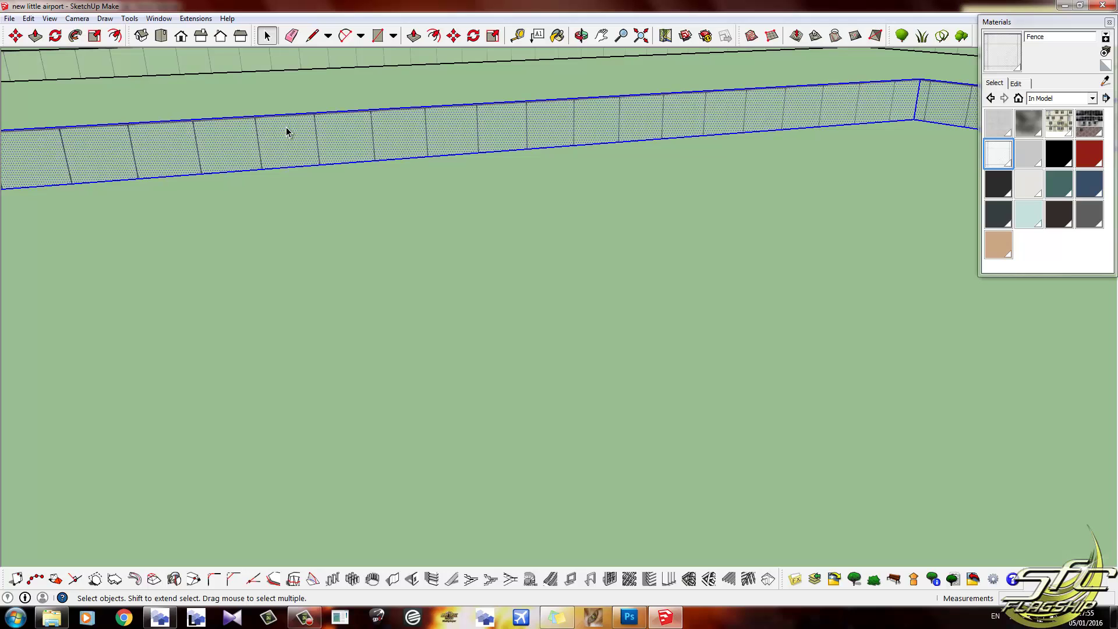
key(Delete)
- Zoom out and level the view over the whole airport layout
scroll(286, 133, down, 5)
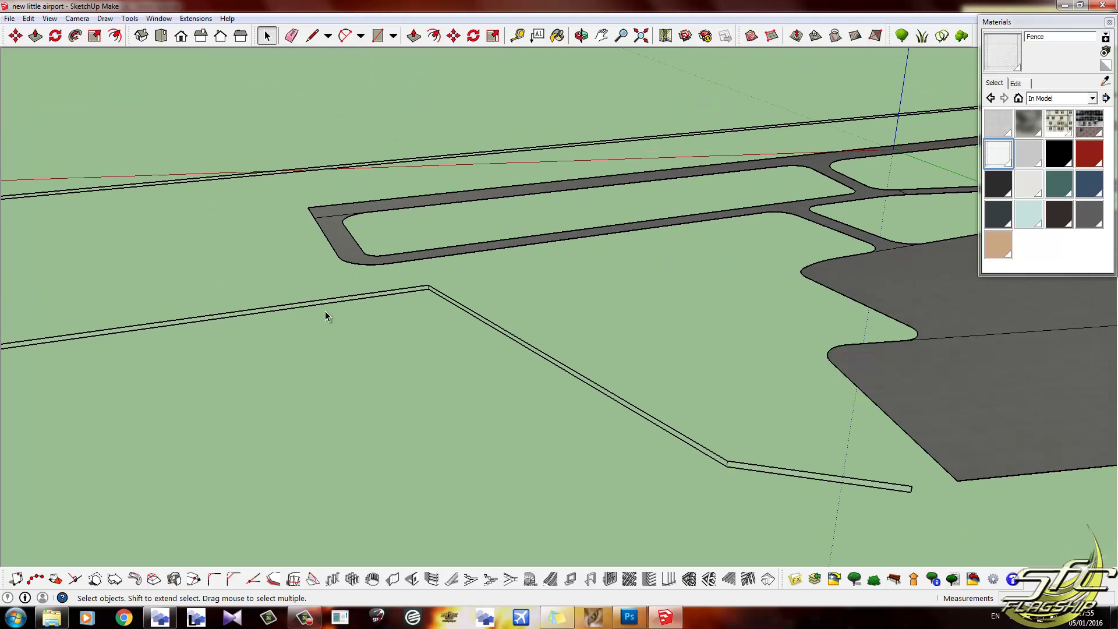
middle_drag(424, 234, 512, 145)
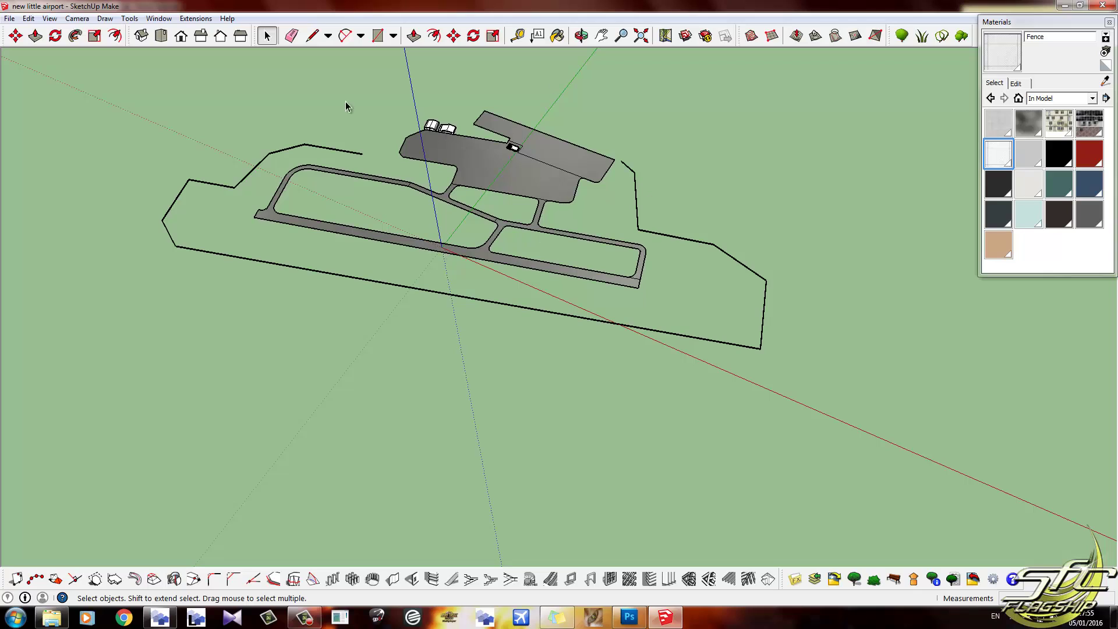
scroll(442, 254, up, 2)
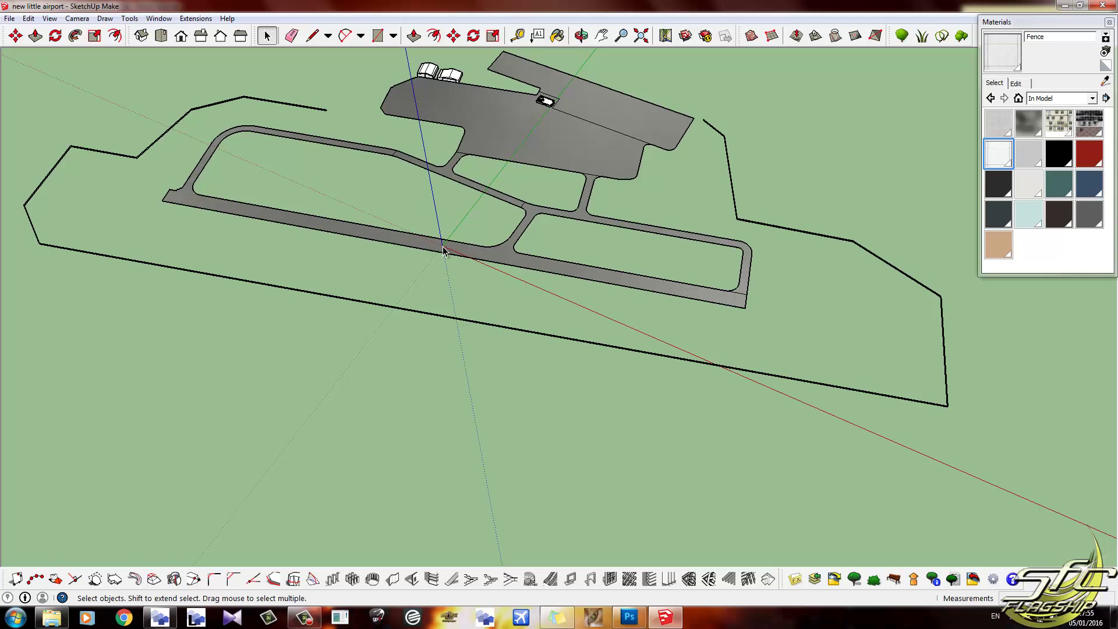
middle_drag(437, 210, 491, 314)
scroll(492, 315, down, 2)
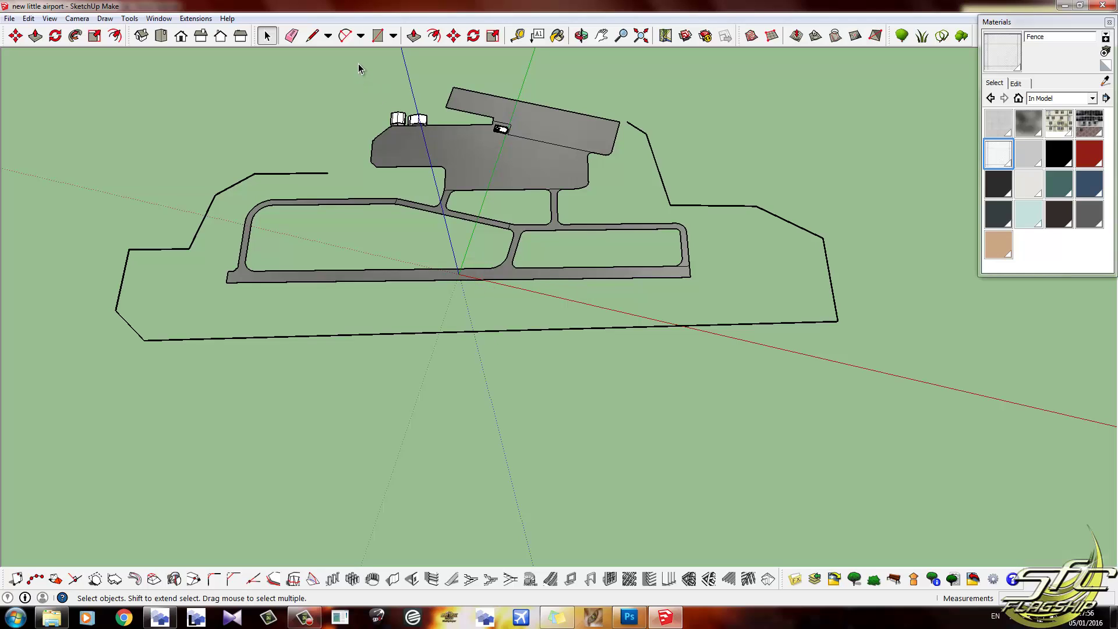
- Hide the airport layout group so only the fence remains
drag(359, 64, 584, 192)
click(545, 172)
right_click(543, 173)
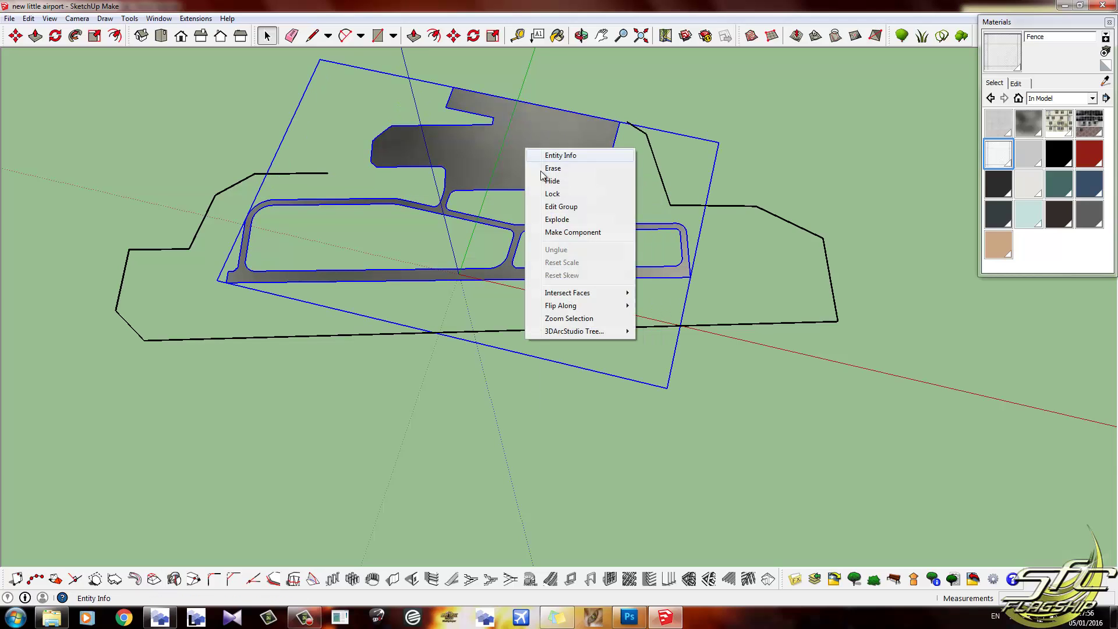
click(552, 181)
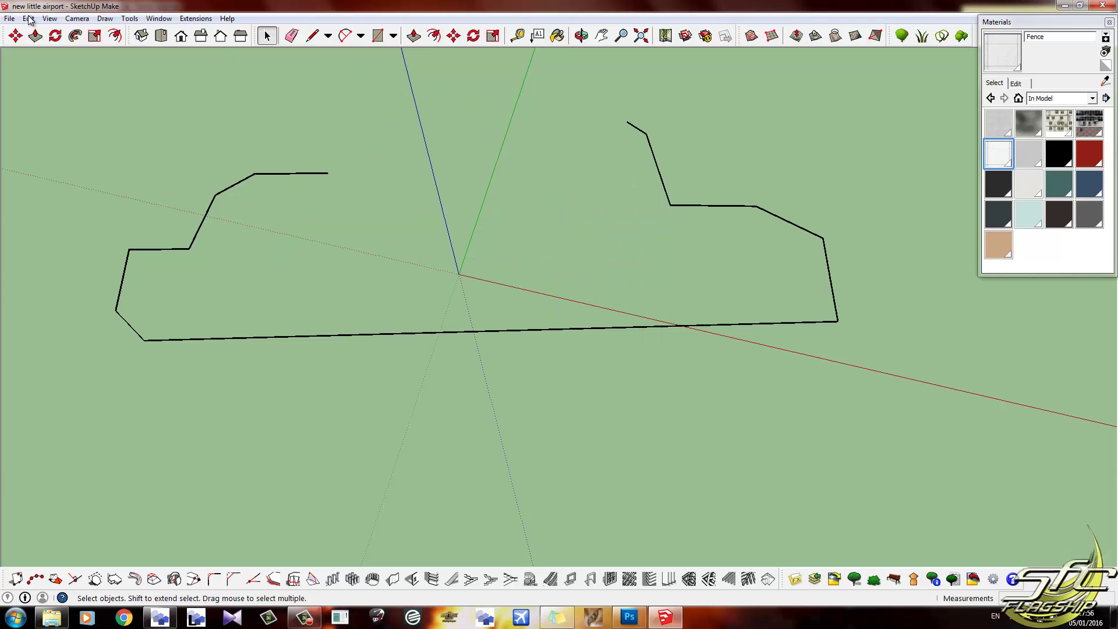
- Start a 3D model export as Fence tutorial.dae, then cancel it
click(9, 19)
mouse_move(156, 199)
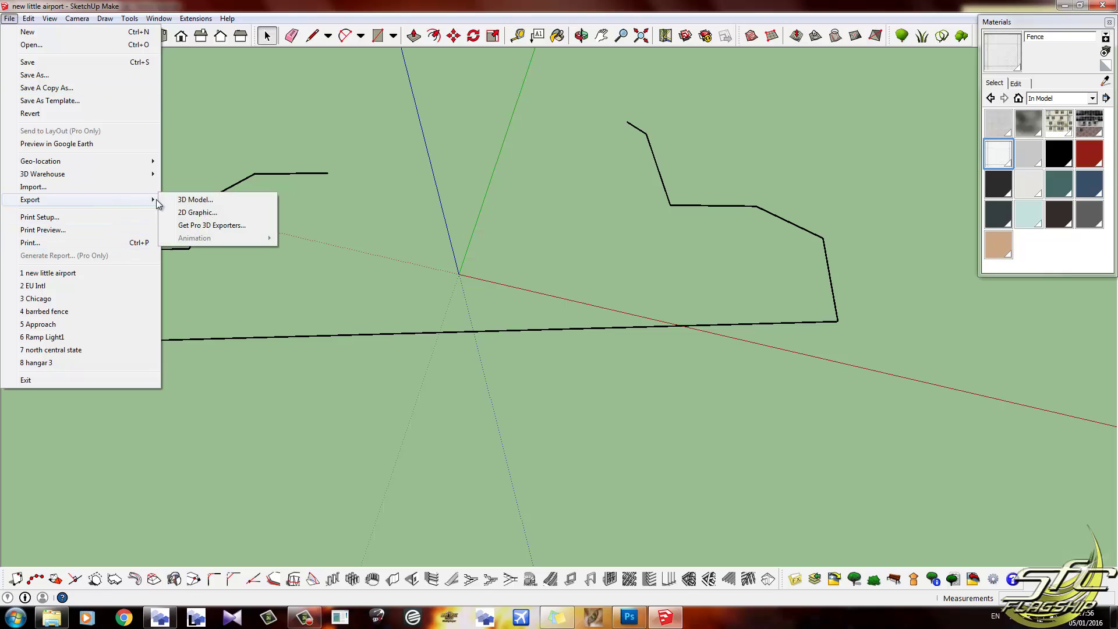
click(191, 199)
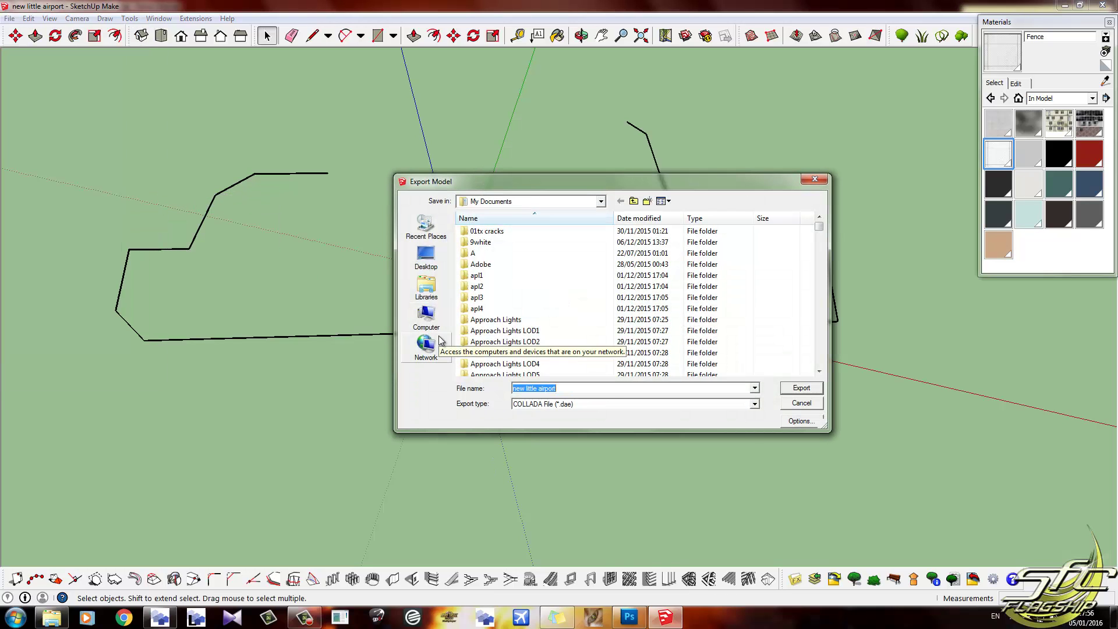
text(fe)
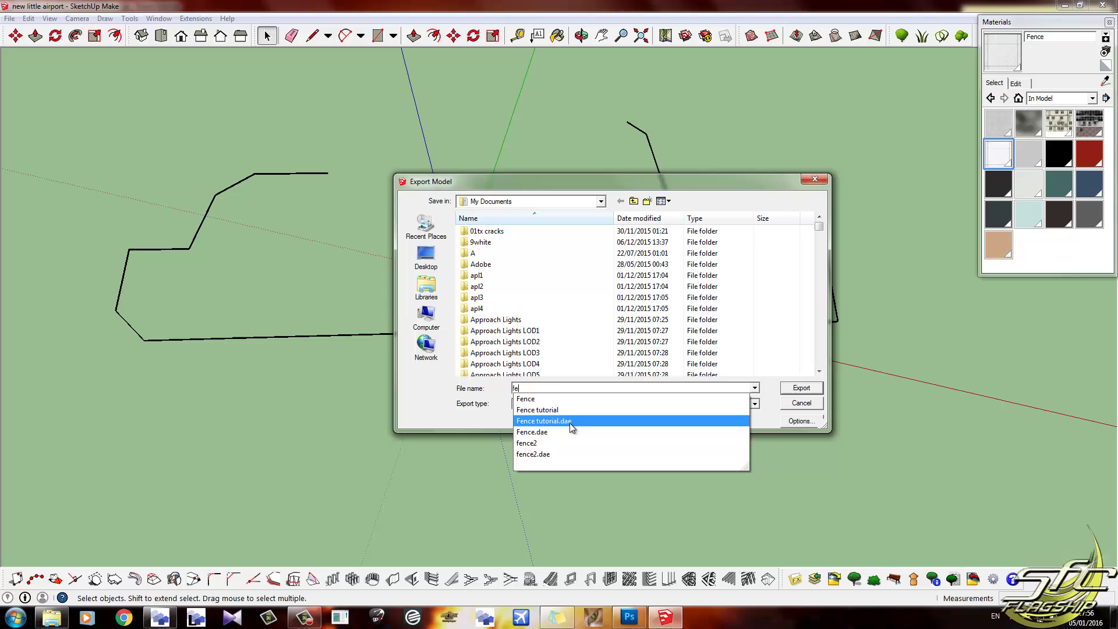
click(569, 423)
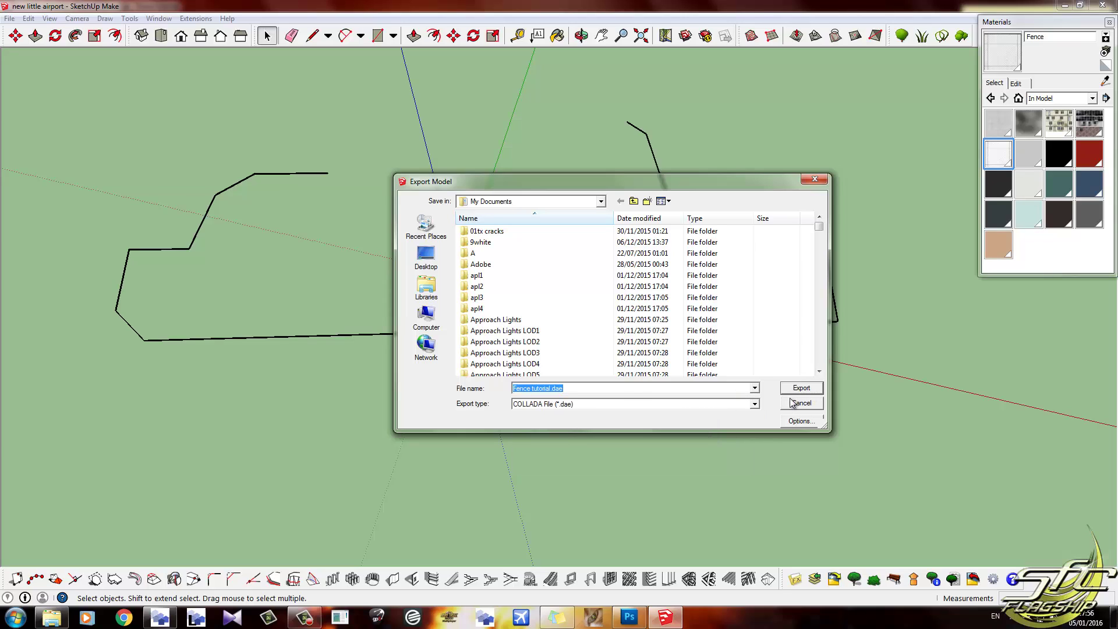
click(754, 388)
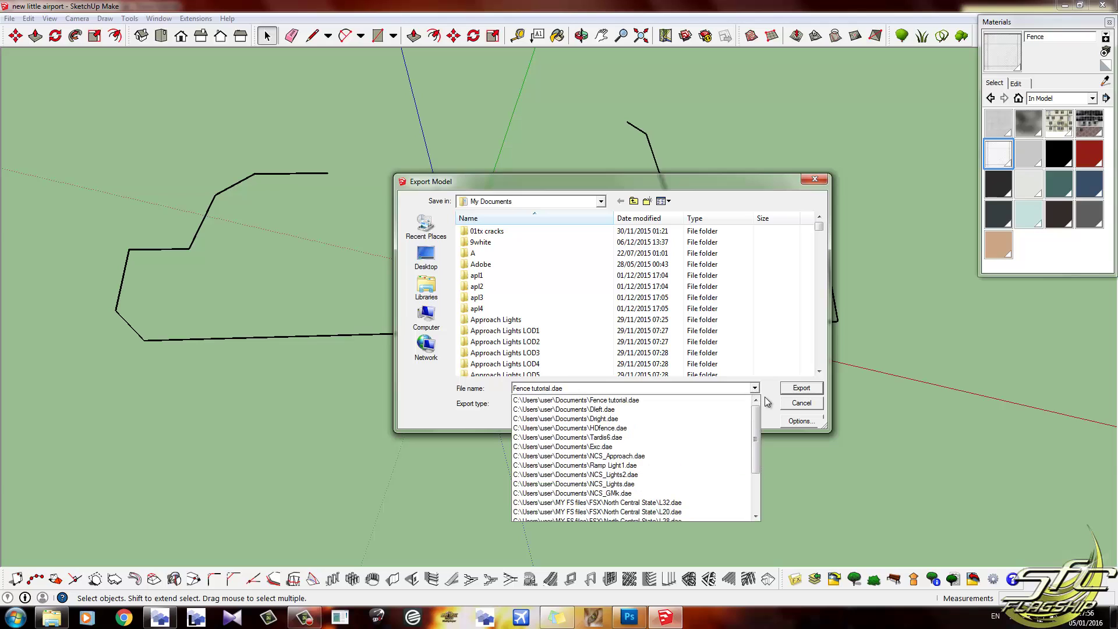
click(755, 388)
click(801, 404)
scroll(581, 375, down, 2)
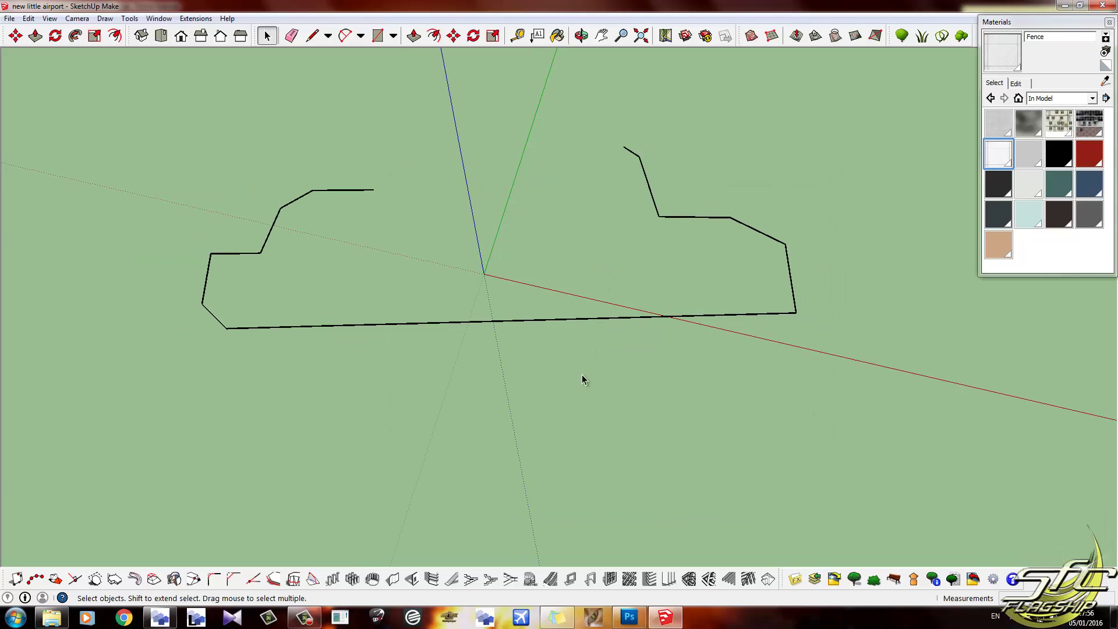
click(160, 617)
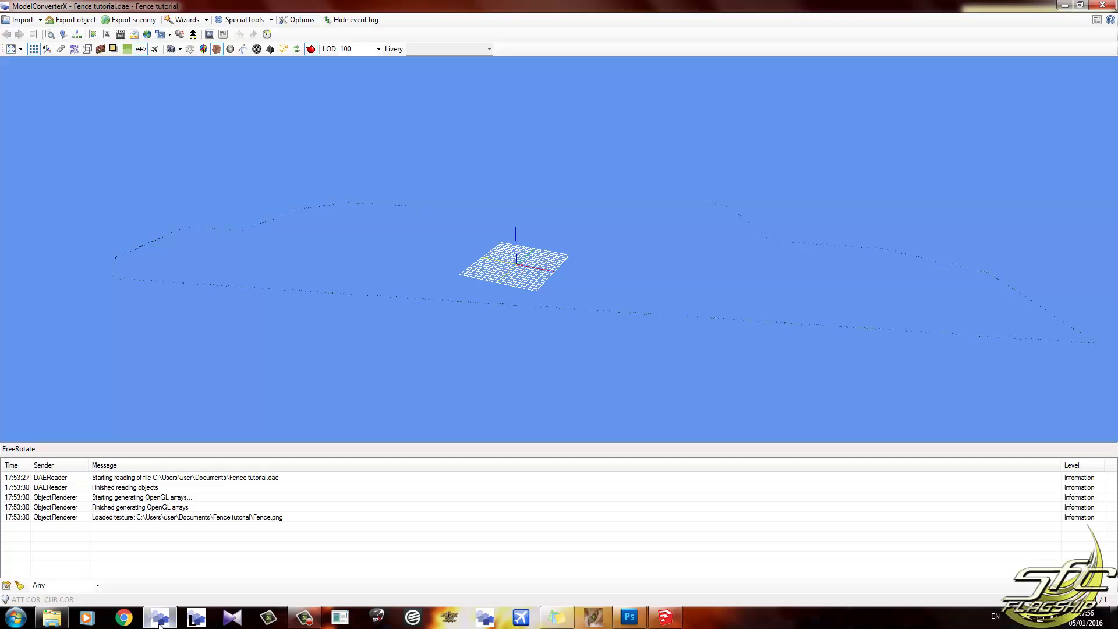
drag(452, 312, 425, 279)
click(126, 49)
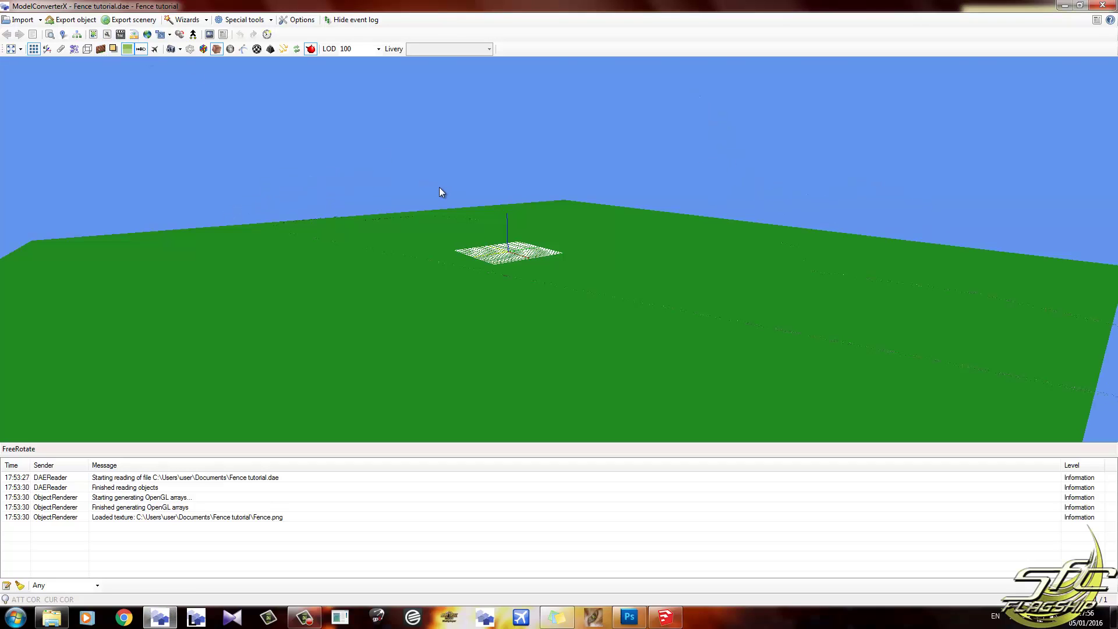
click(127, 48)
click(114, 48)
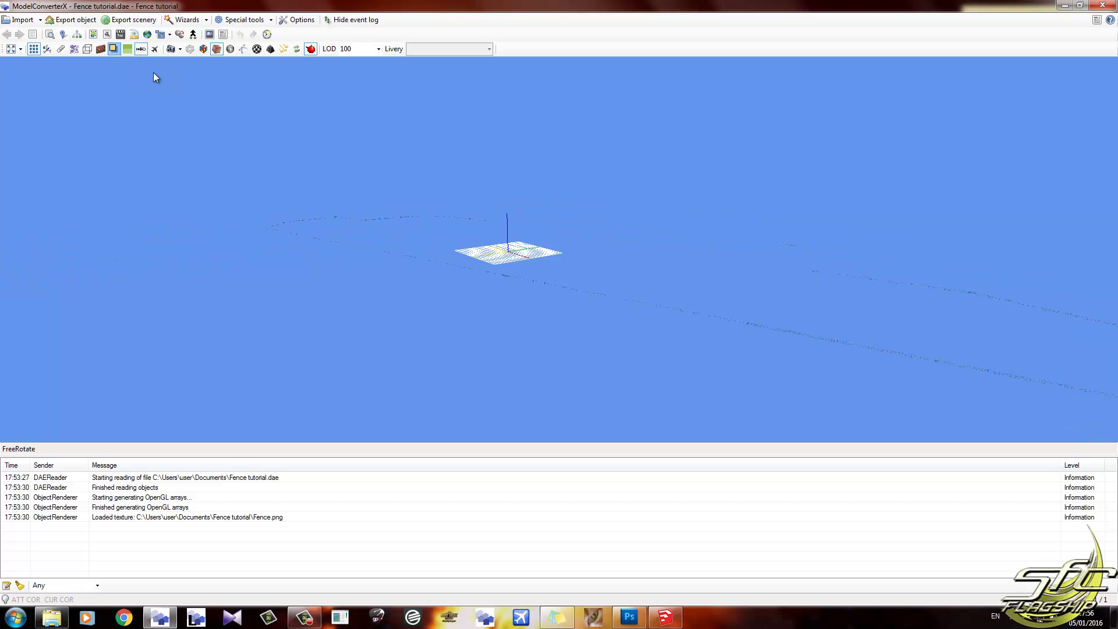
drag(410, 271, 355, 169)
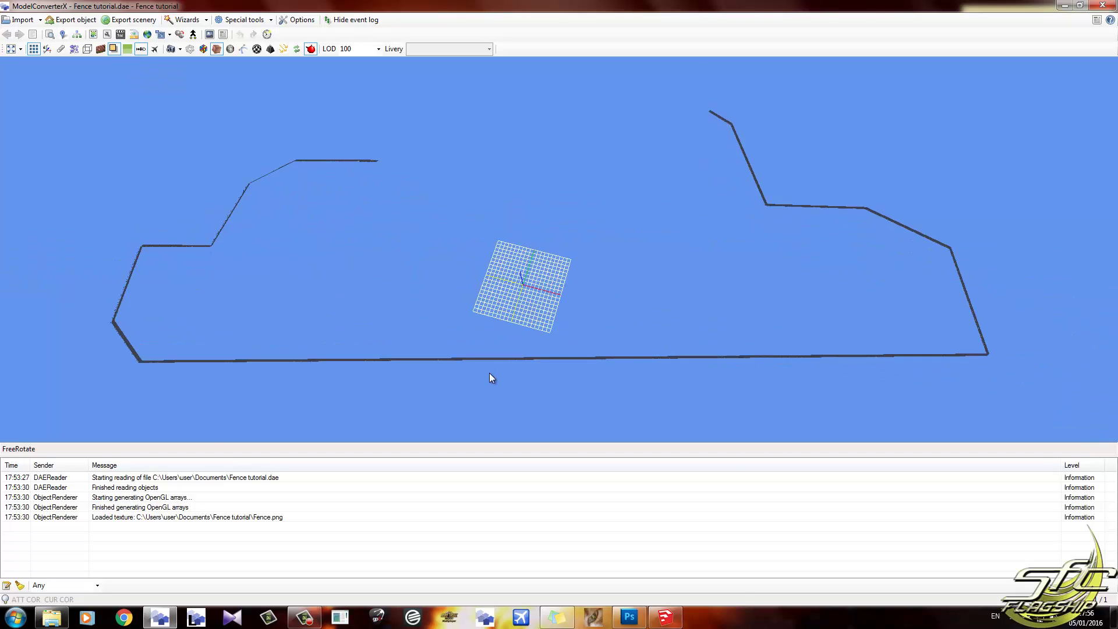
drag(489, 376, 409, 282)
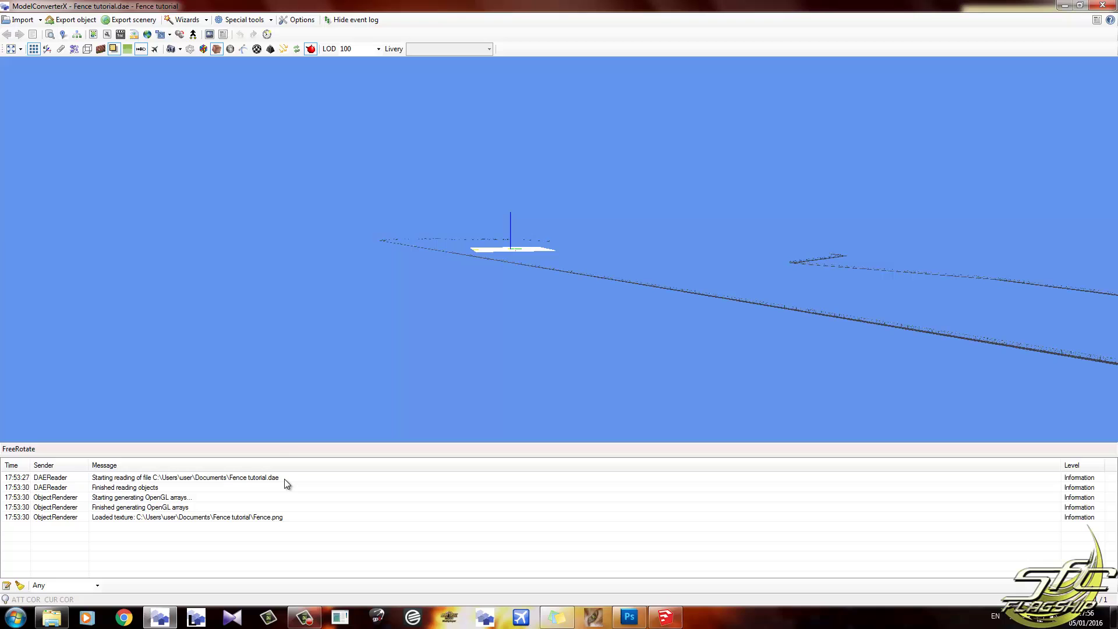
drag(538, 345, 549, 298)
scroll(418, 262, down, 10)
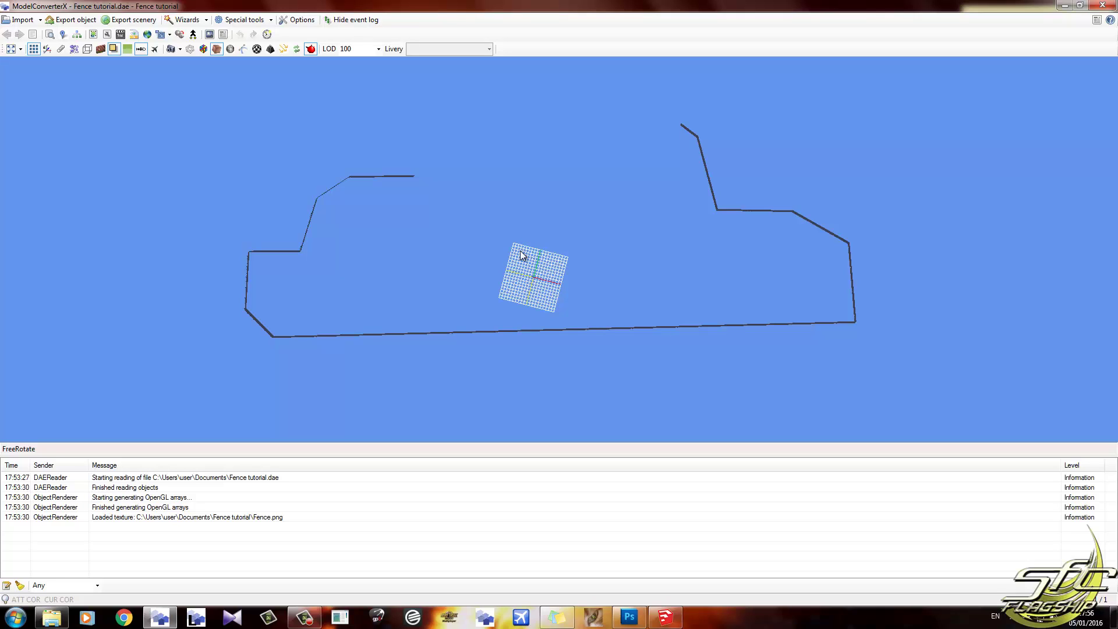
- In the Material Editor, set the Fence material's Assume vertical normal and No shadow to True
click(100, 49)
click(176, 168)
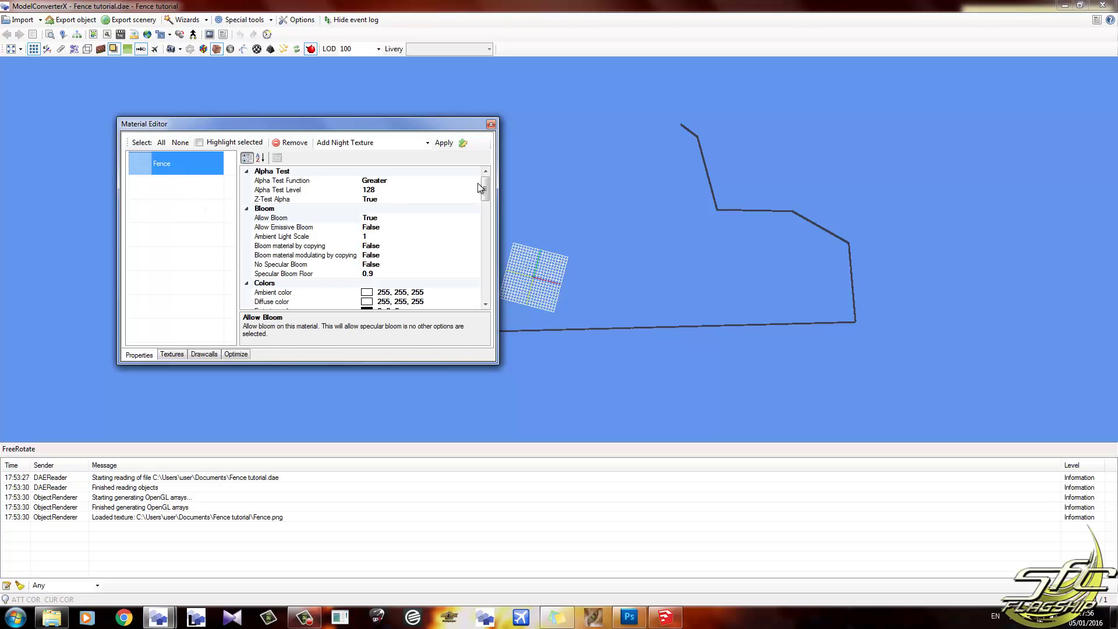
drag(483, 187, 488, 227)
double_click(392, 199)
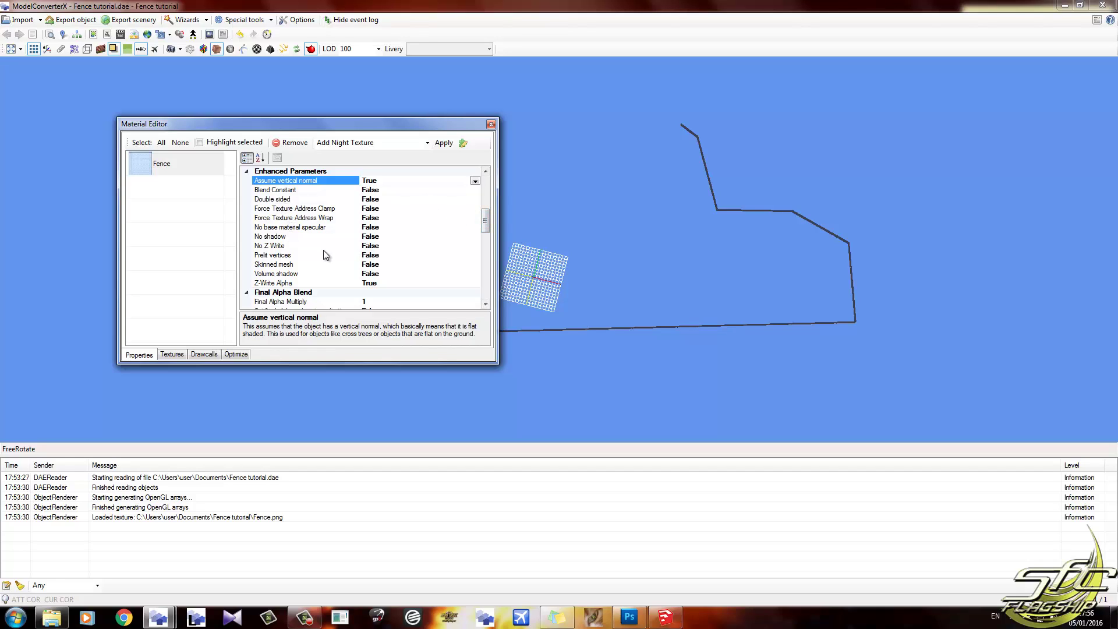
double_click(398, 237)
drag(484, 220, 485, 181)
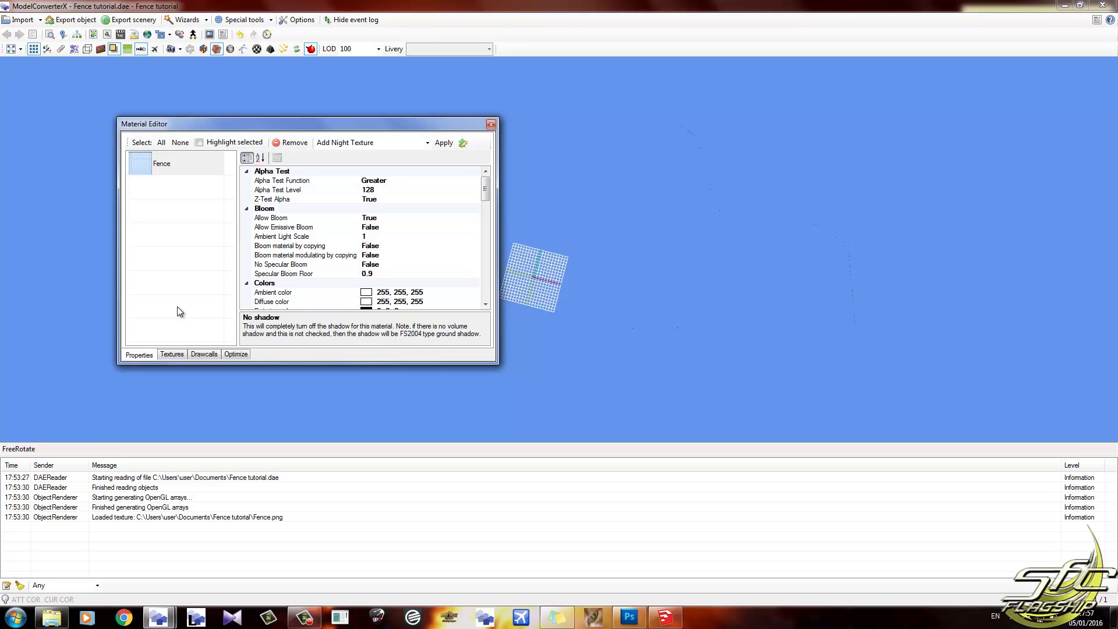
- Save the Fence texture as a DXTBMP Fence.bmp from the Textures tab and close the editor
click(173, 355)
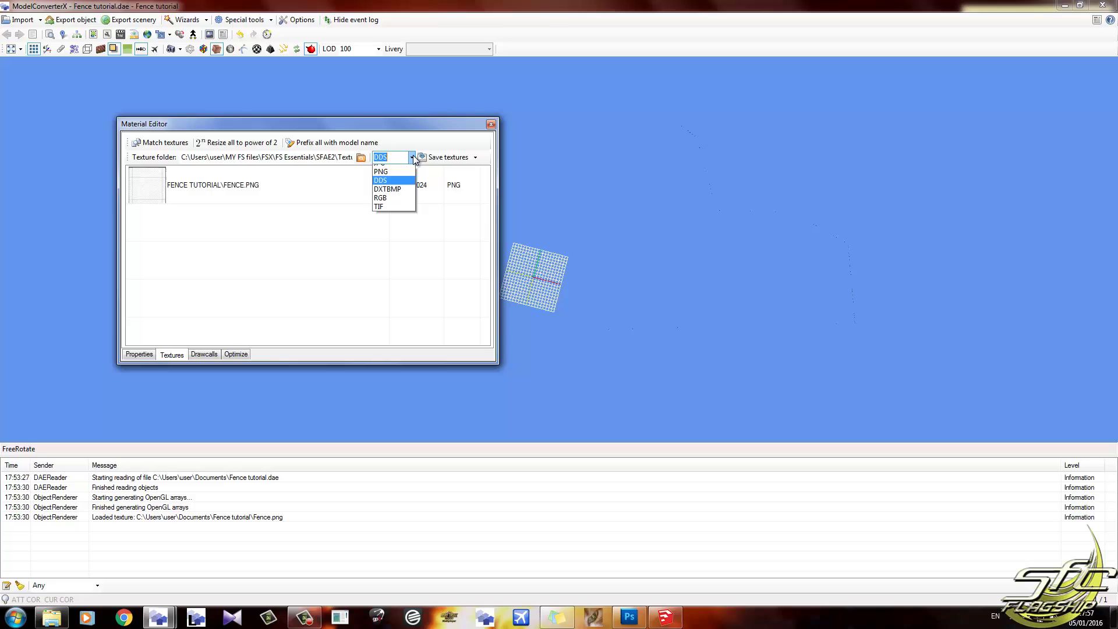
click(387, 189)
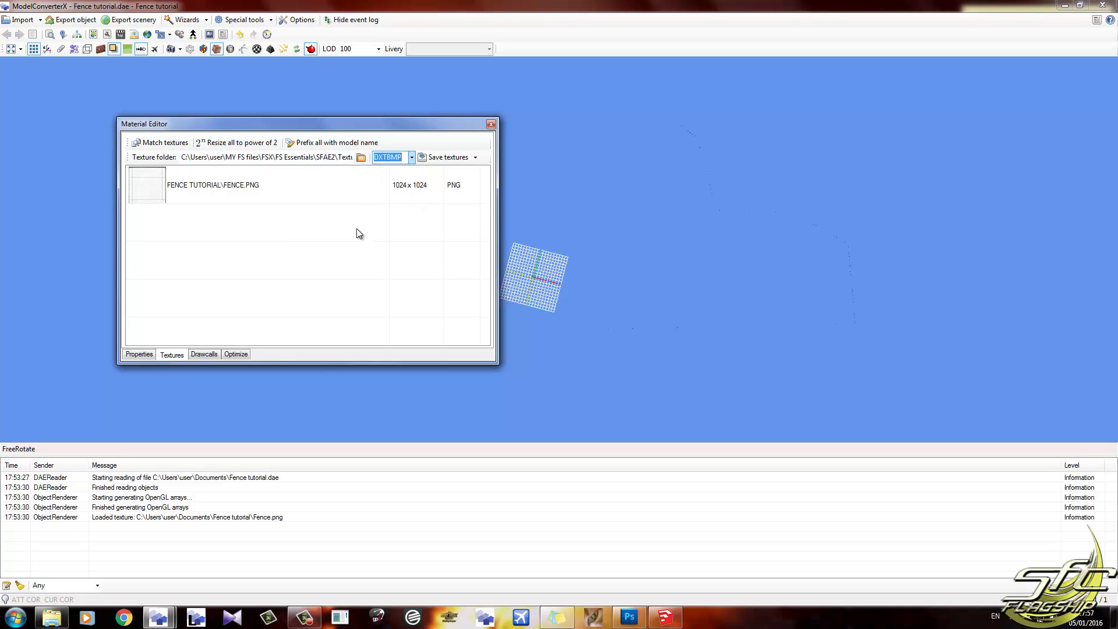
click(451, 158)
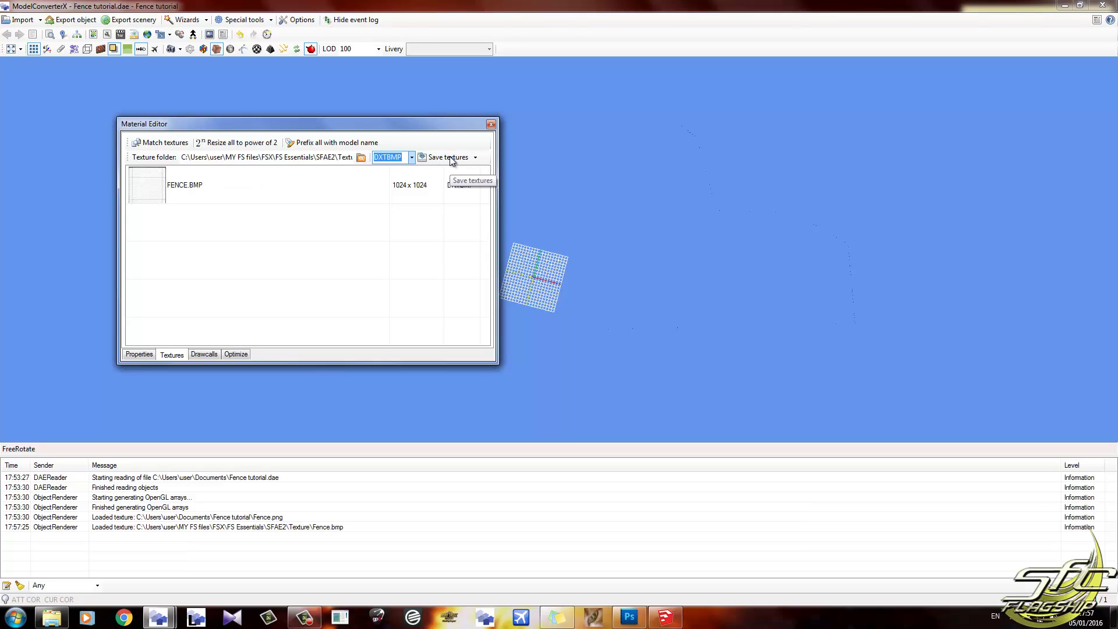
click(492, 124)
drag(474, 252, 496, 209)
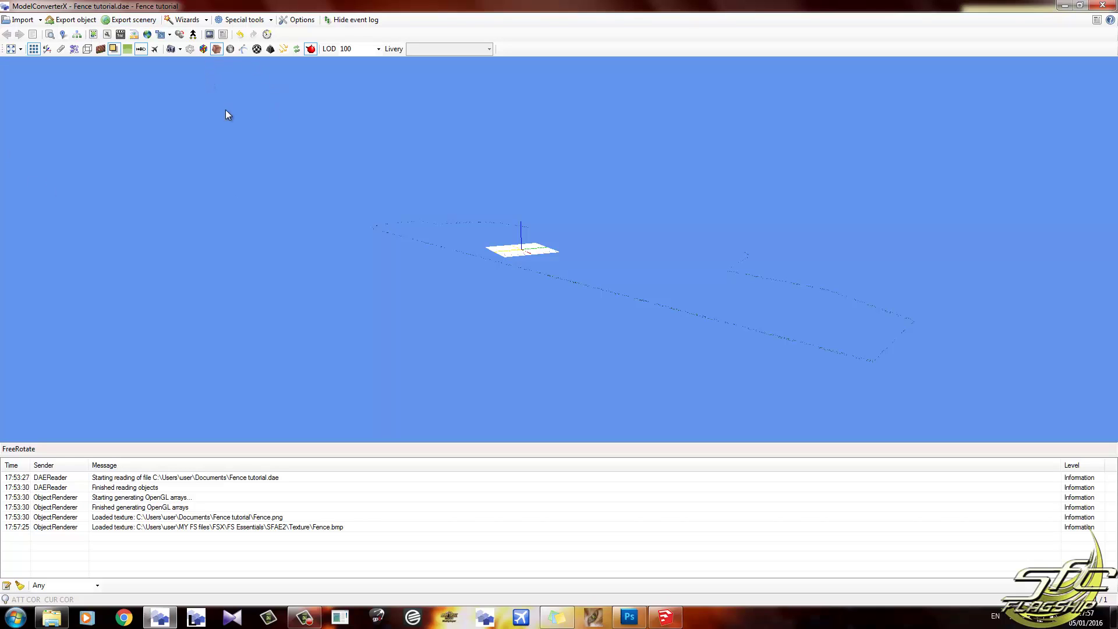
- Apply the Earth Curve correction at Lat 52, Lon 5 with altitude 3.6
click(147, 34)
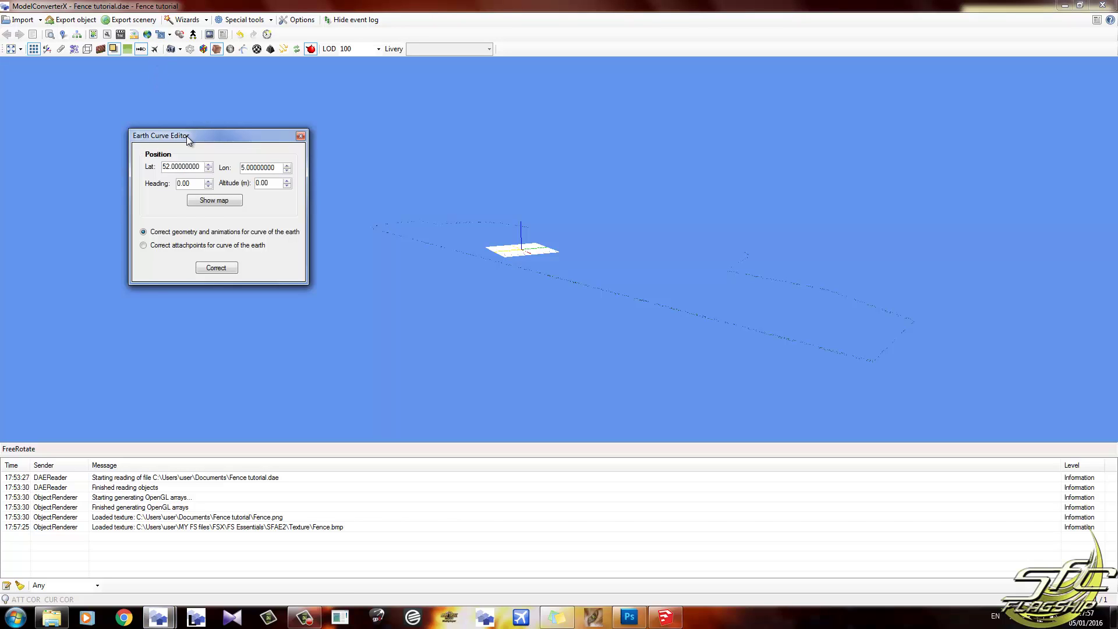
drag(187, 135, 218, 121)
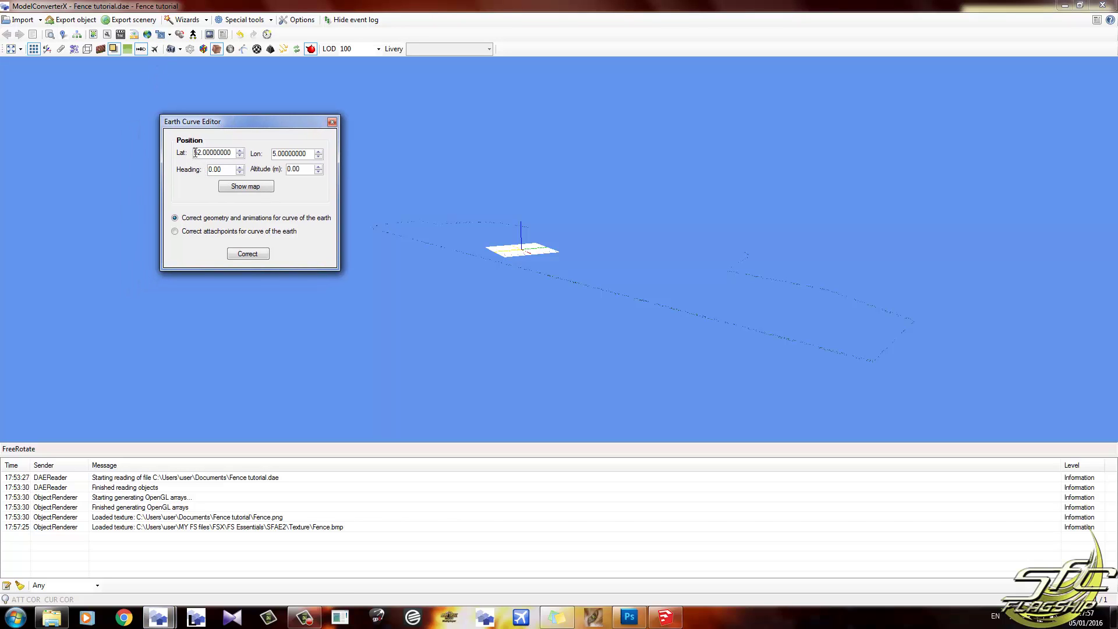
double_click(212, 154)
double_click(277, 154)
key(Tab)
text(3.6)
click(249, 255)
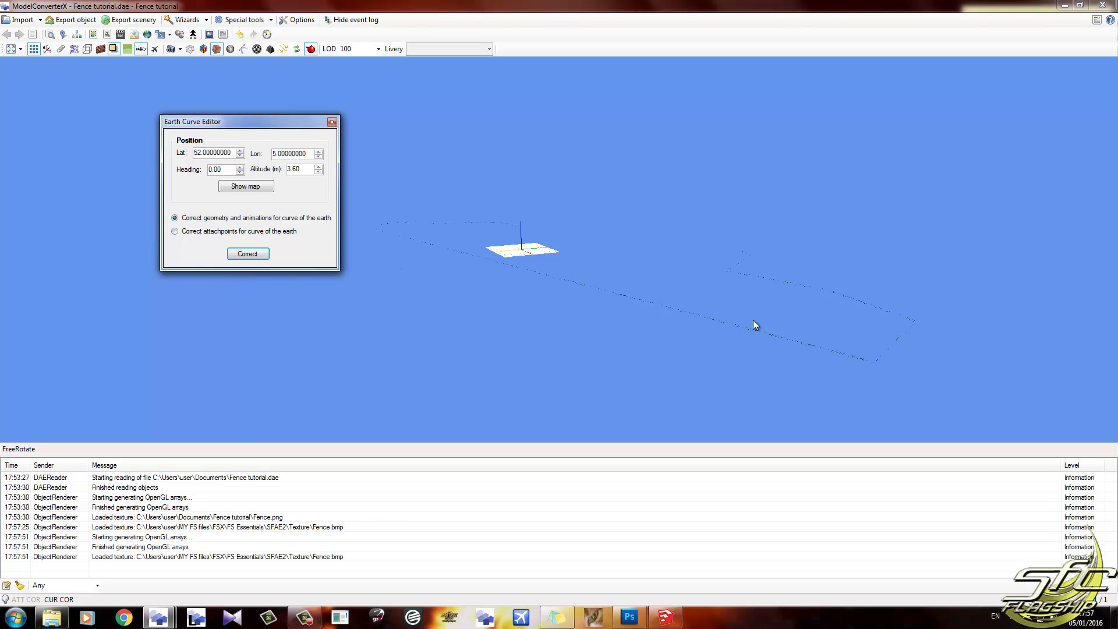
click(332, 121)
drag(501, 233, 260, 156)
drag(539, 253, 403, 238)
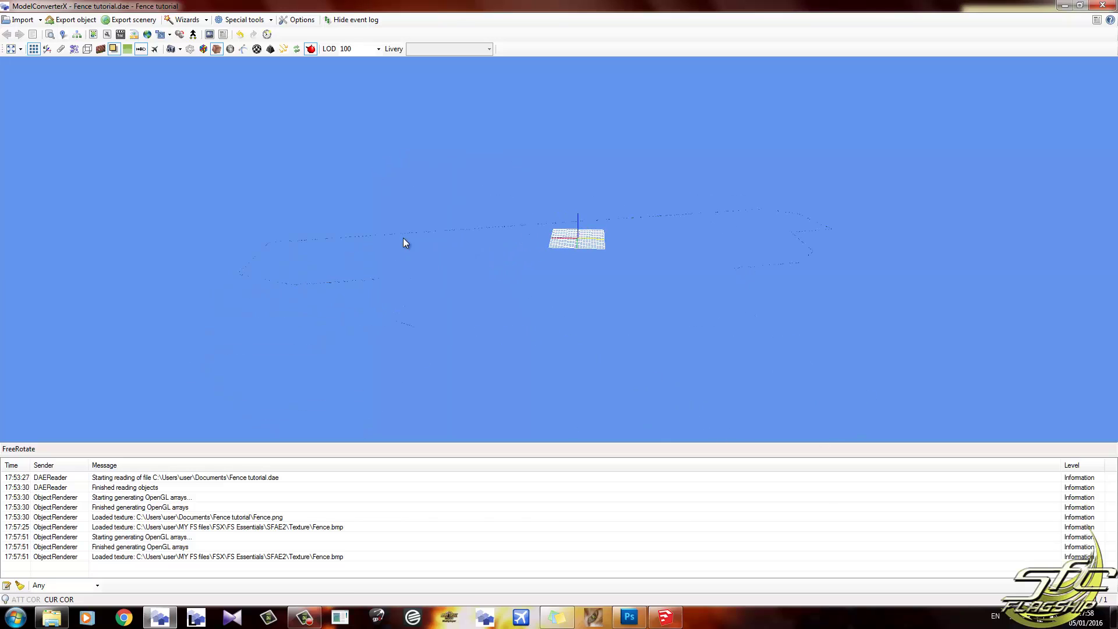
click(64, 36)
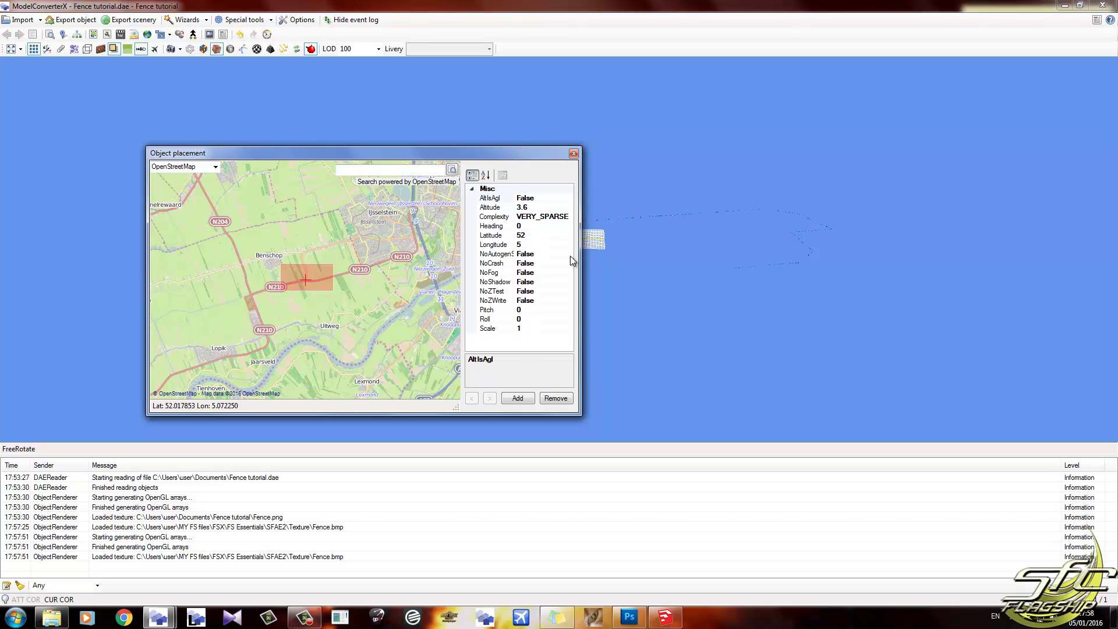
click(573, 153)
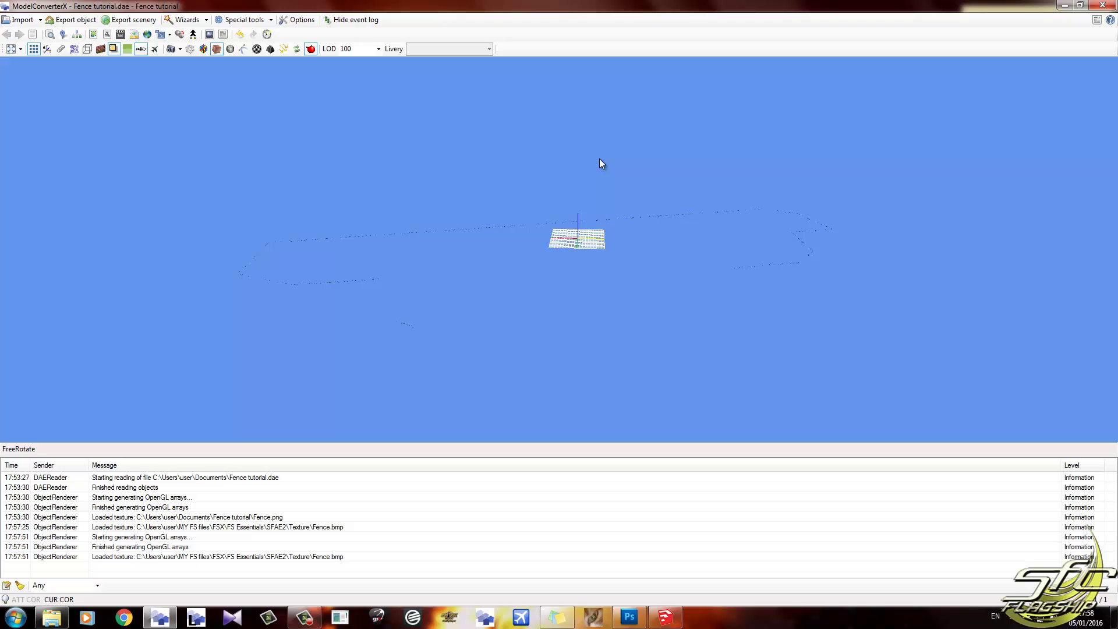
drag(579, 248, 412, 83)
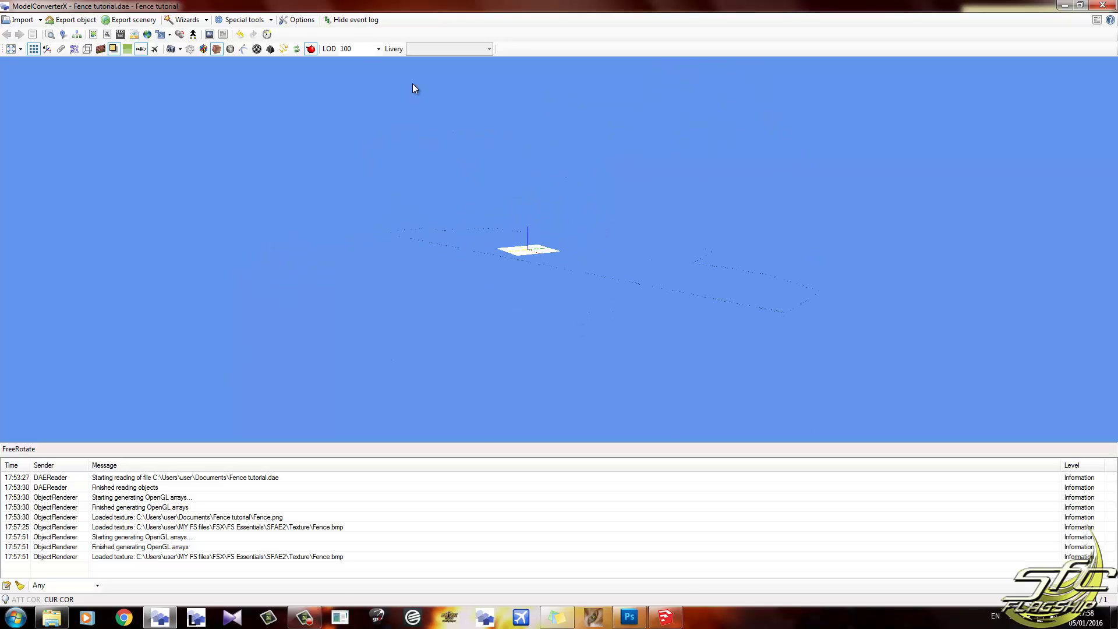
click(129, 20)
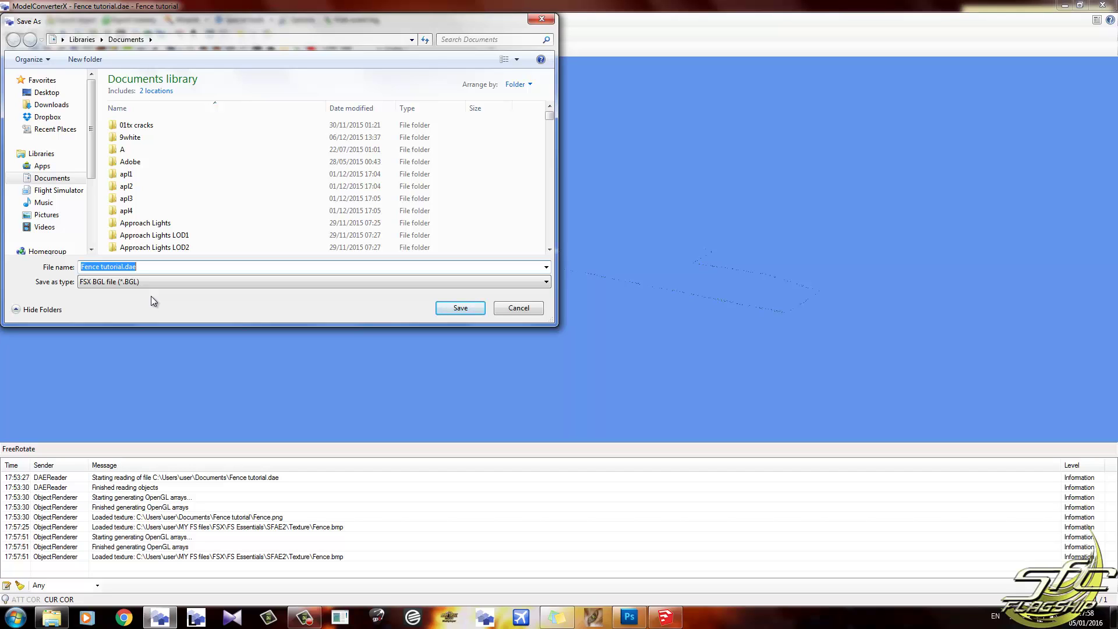
click(499, 309)
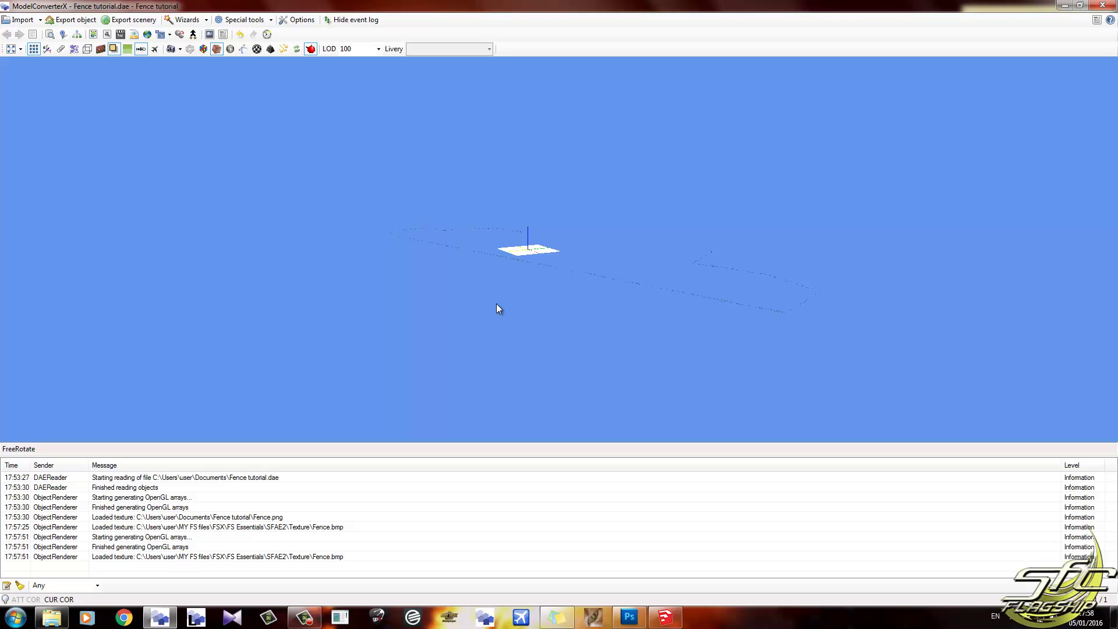
drag(594, 299, 495, 264)
scroll(550, 297, up, 5)
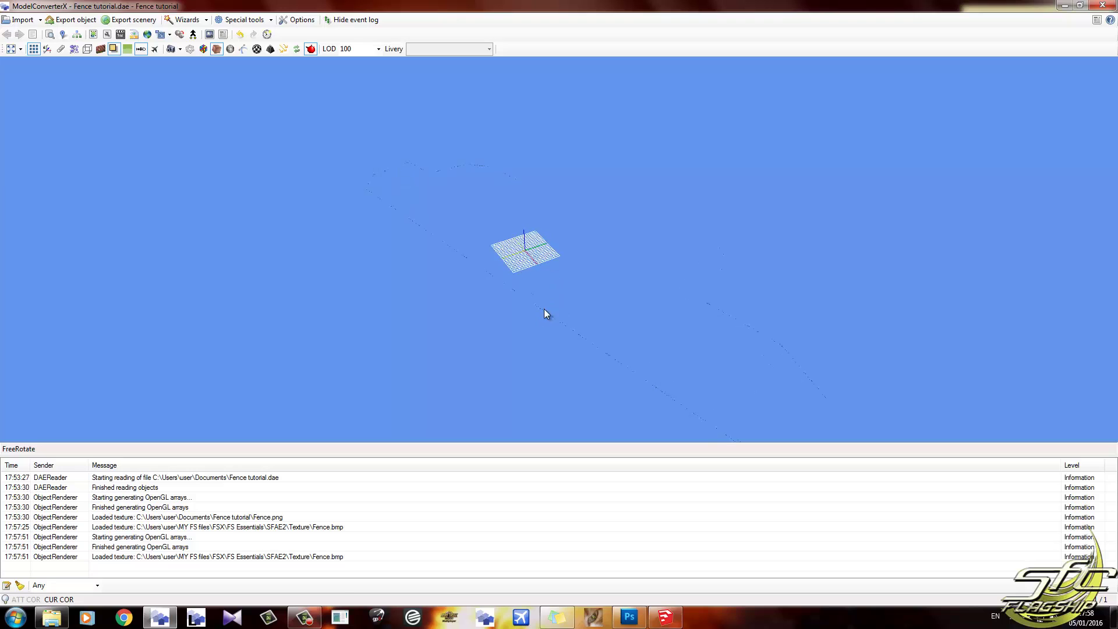
drag(529, 318, 495, 295)
key(Left)
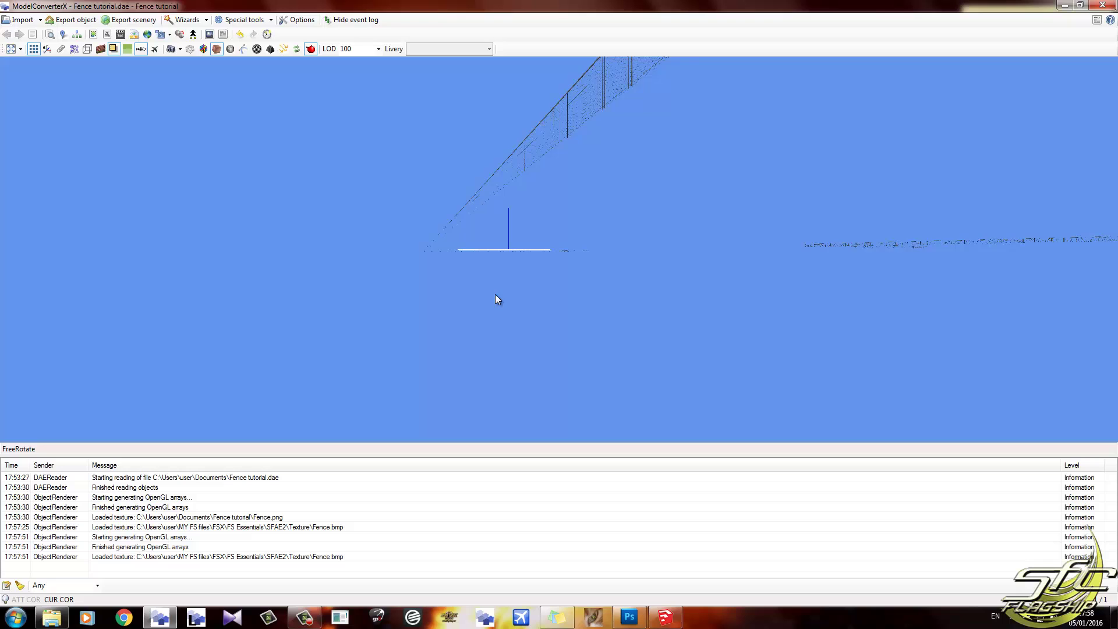
key(Left)
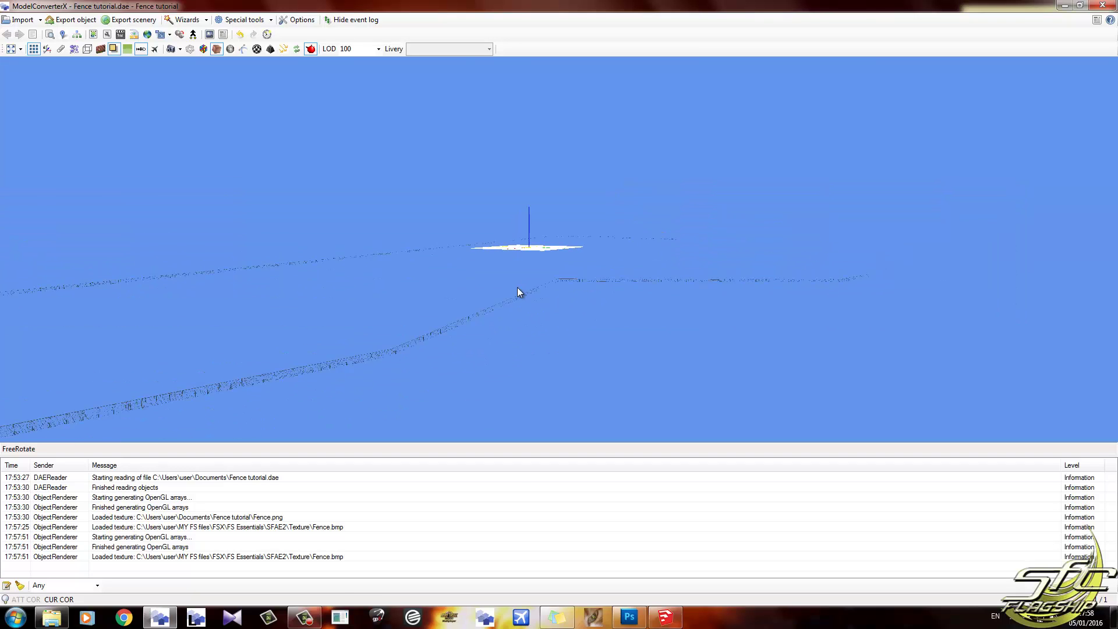
drag(520, 293, 546, 238)
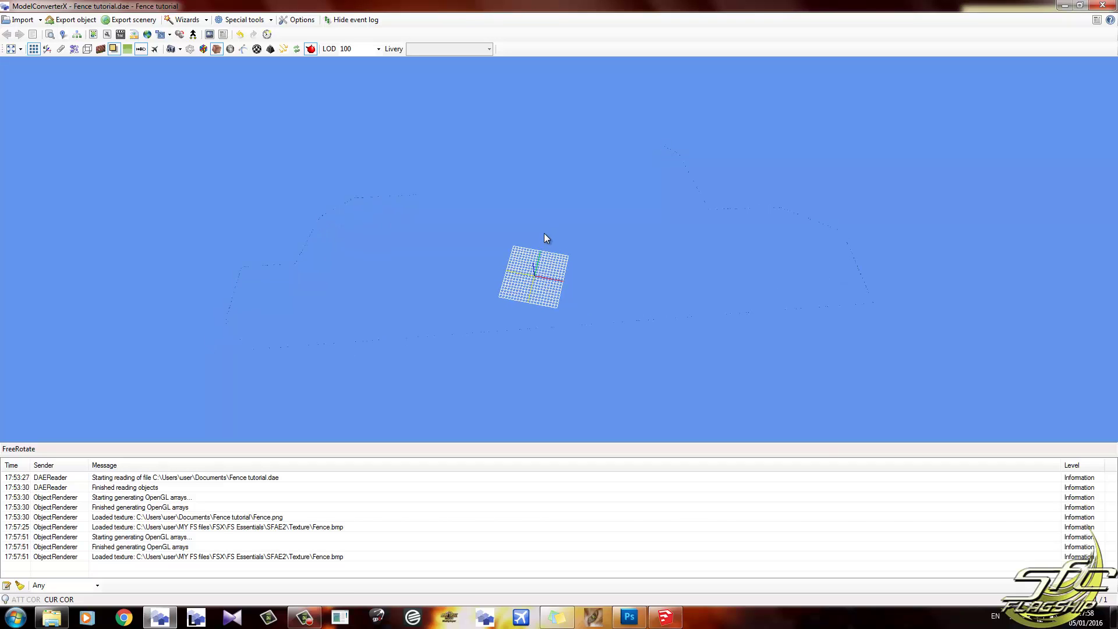
drag(544, 234, 503, 213)
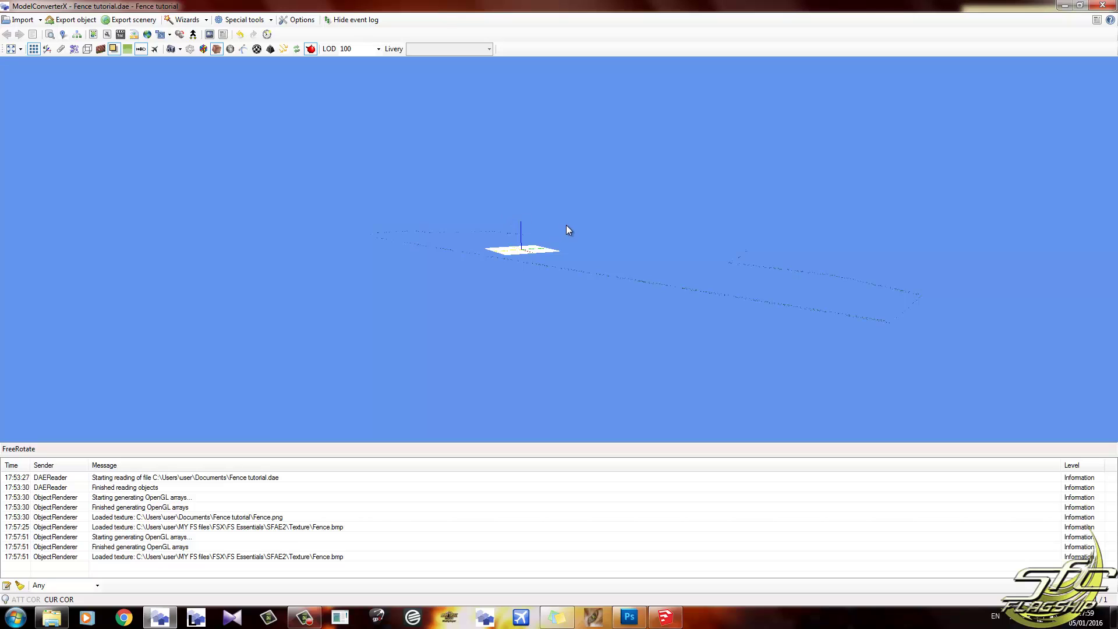